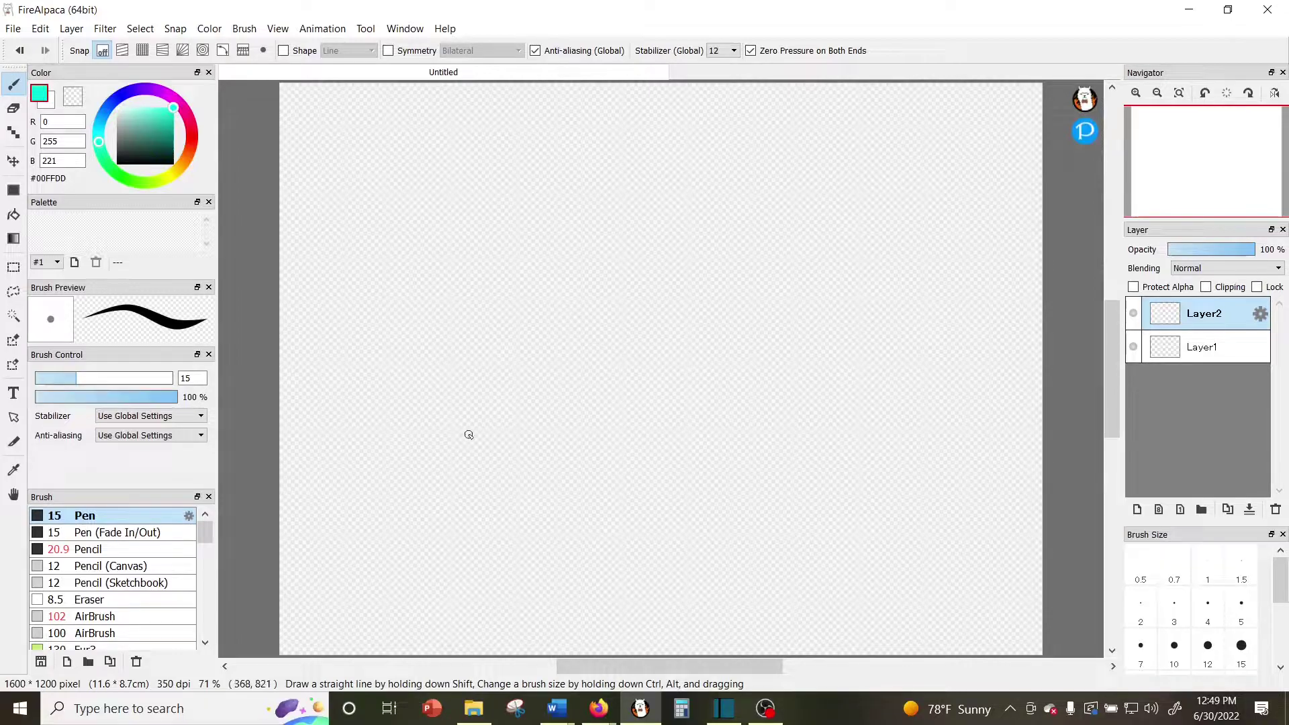
Step: Undo and redo the addition of Layer2, leaving Layer2 in place
{"action": "scroll", "coordinate": [151, 566], "scroll_direction": "down", "scroll_amount": 2}
{"action": "scroll", "coordinate": [151, 566], "scroll_direction": "up", "scroll_amount": 2}
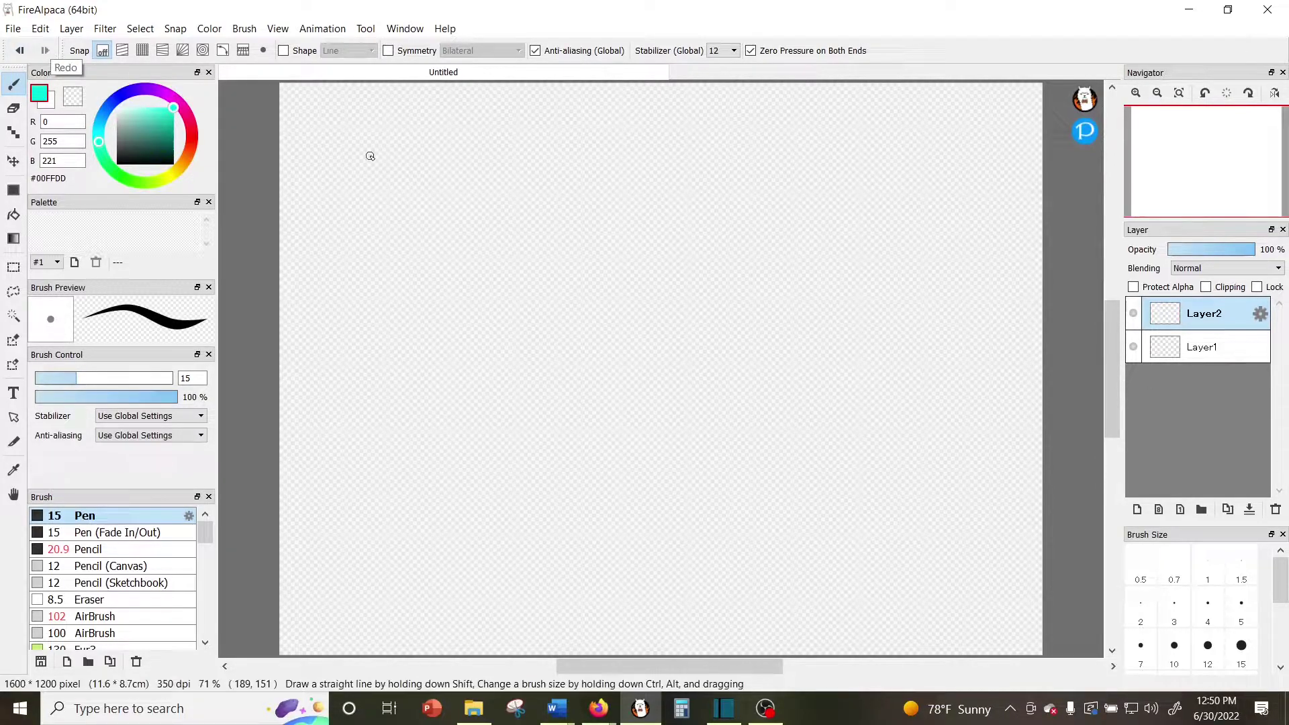
{"action": "key", "text": "ctrl+z"}
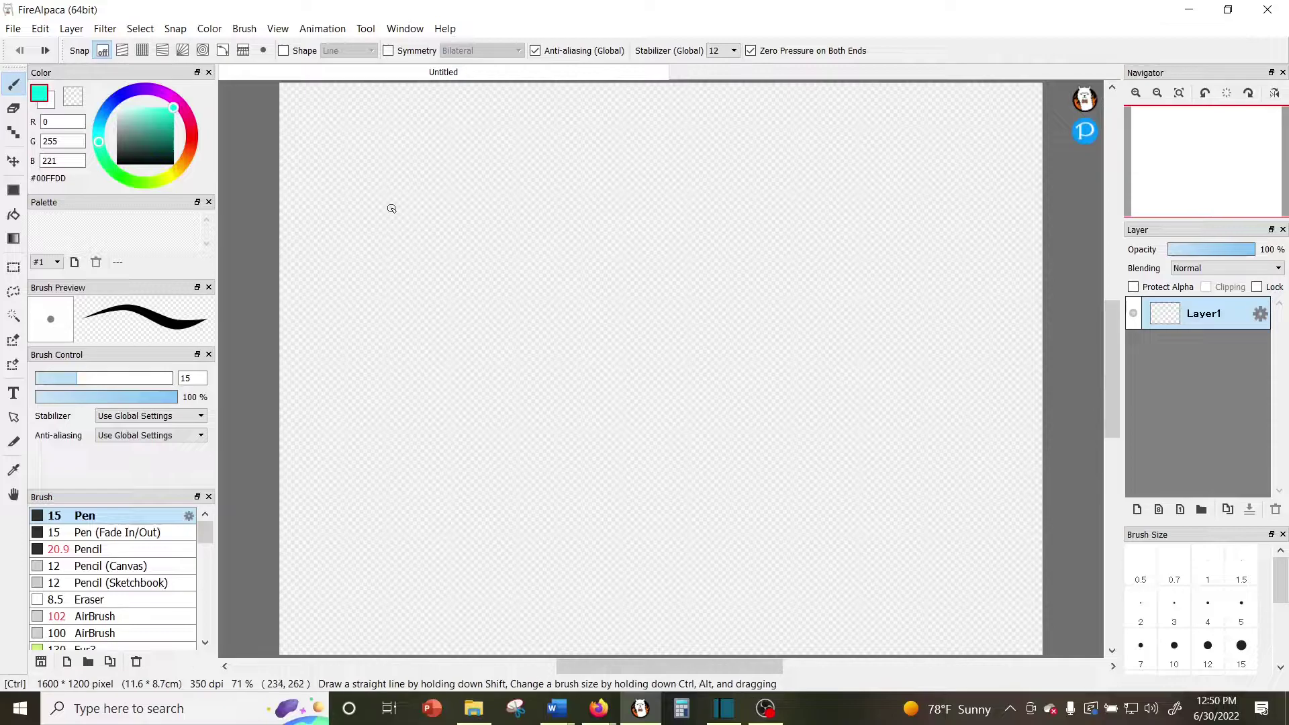
{"action": "key", "text": "ctrl+y"}
{"action": "key", "text": "ctrl+z"}
{"action": "key", "text": "ctrl+y"}
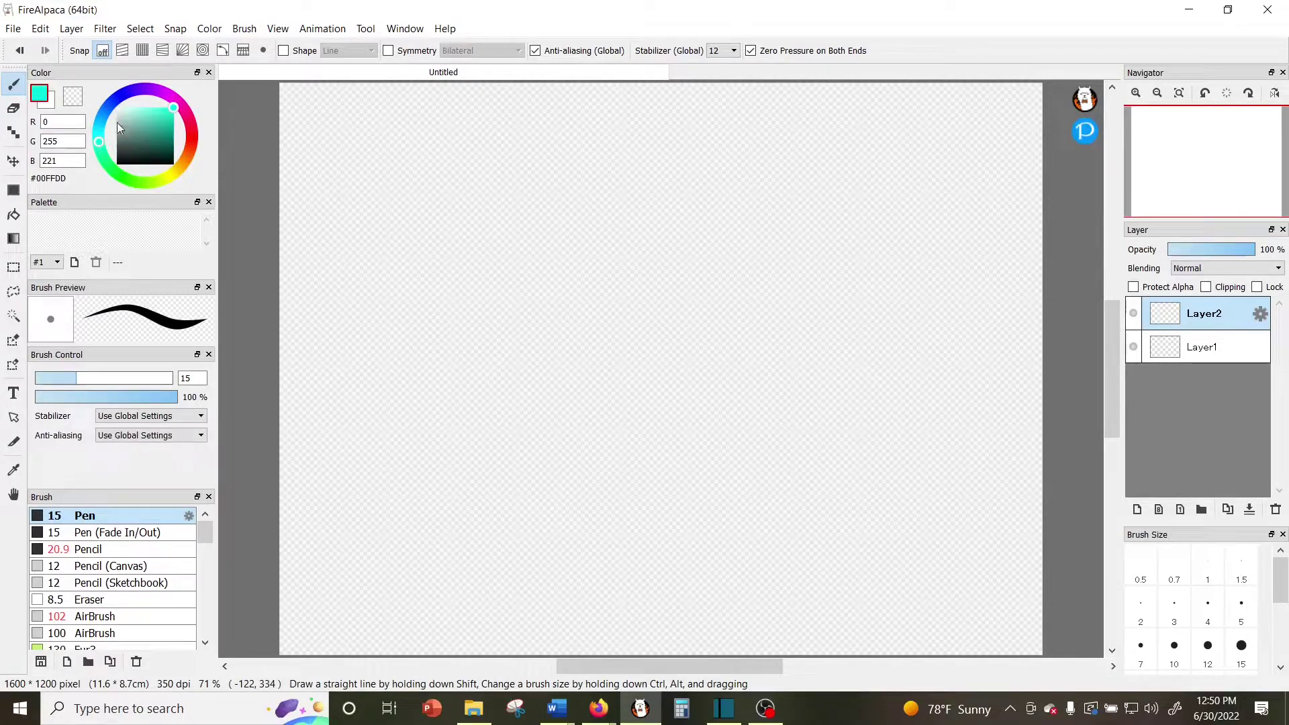
Step: Set the drawing colour to yellow #DBFF00 and add it to the palette
{"action": "mouse_move", "coordinate": [102, 139]}
{"action": "left_mouse_down"}
{"action": "mouse_move", "coordinate": [143, 88]}
{"action": "mouse_move", "coordinate": [190, 122]}
{"action": "mouse_move", "coordinate": [163, 79]}
{"action": "mouse_move", "coordinate": [151, 184]}
{"action": "mouse_move", "coordinate": [195, 175]}
{"action": "mouse_move", "coordinate": [168, 187]}
{"action": "left_mouse_up"}
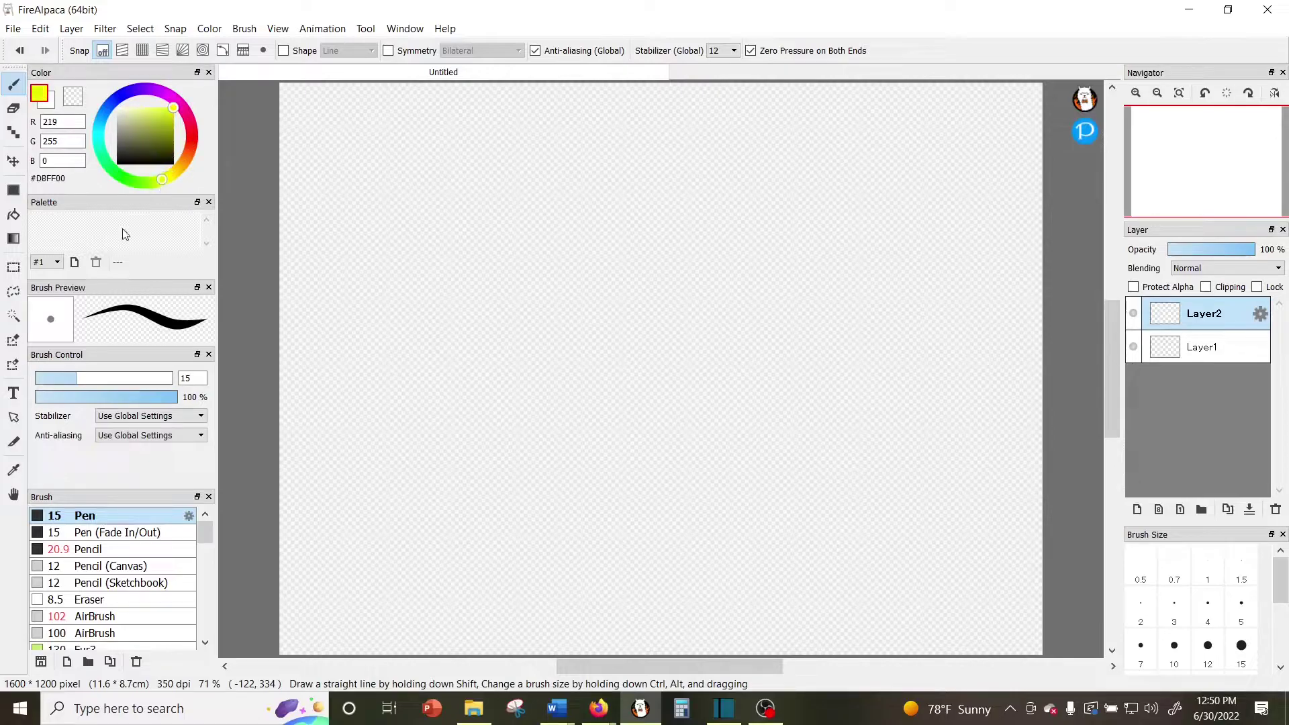
{"action": "left_click", "coordinate": [74, 261]}
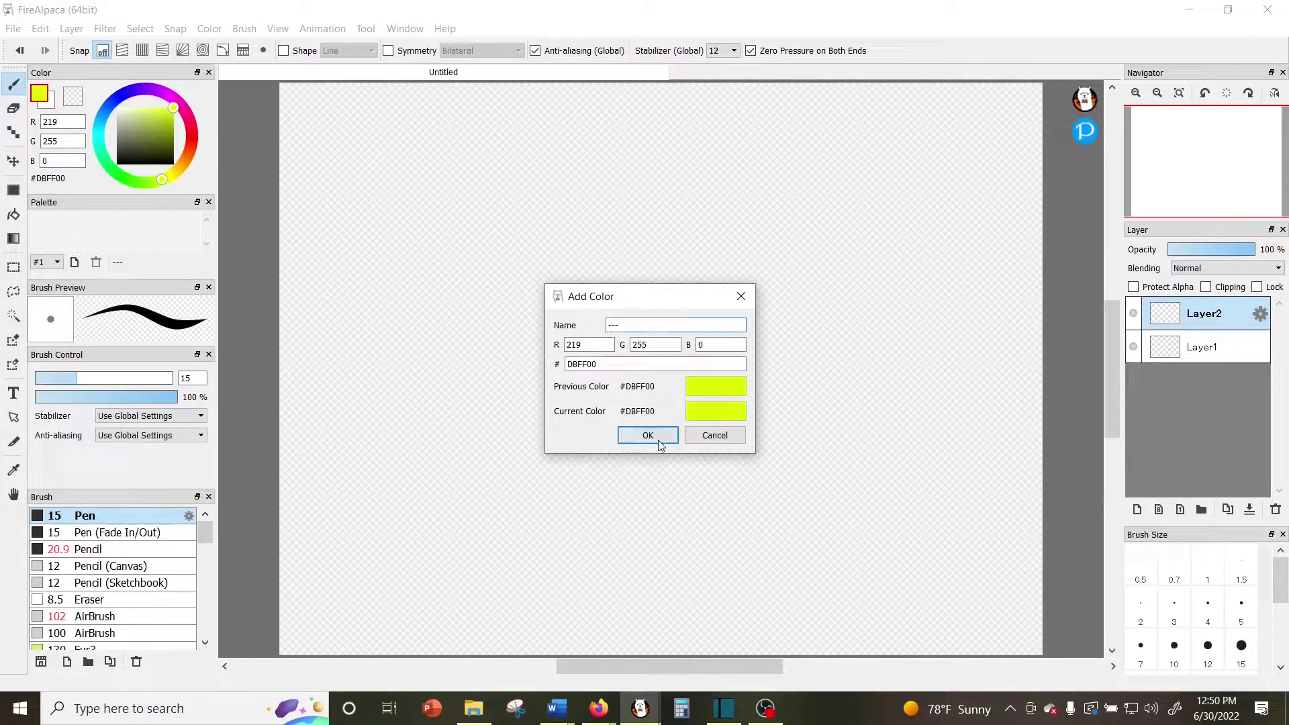
{"action": "left_click", "coordinate": [648, 435]}
Step: Pick violet #654EE7, add it as a palette swatch, then delete that swatch
{"action": "left_click", "coordinate": [136, 127]}
{"action": "left_click", "coordinate": [155, 113]}
{"action": "left_click", "coordinate": [131, 97]}
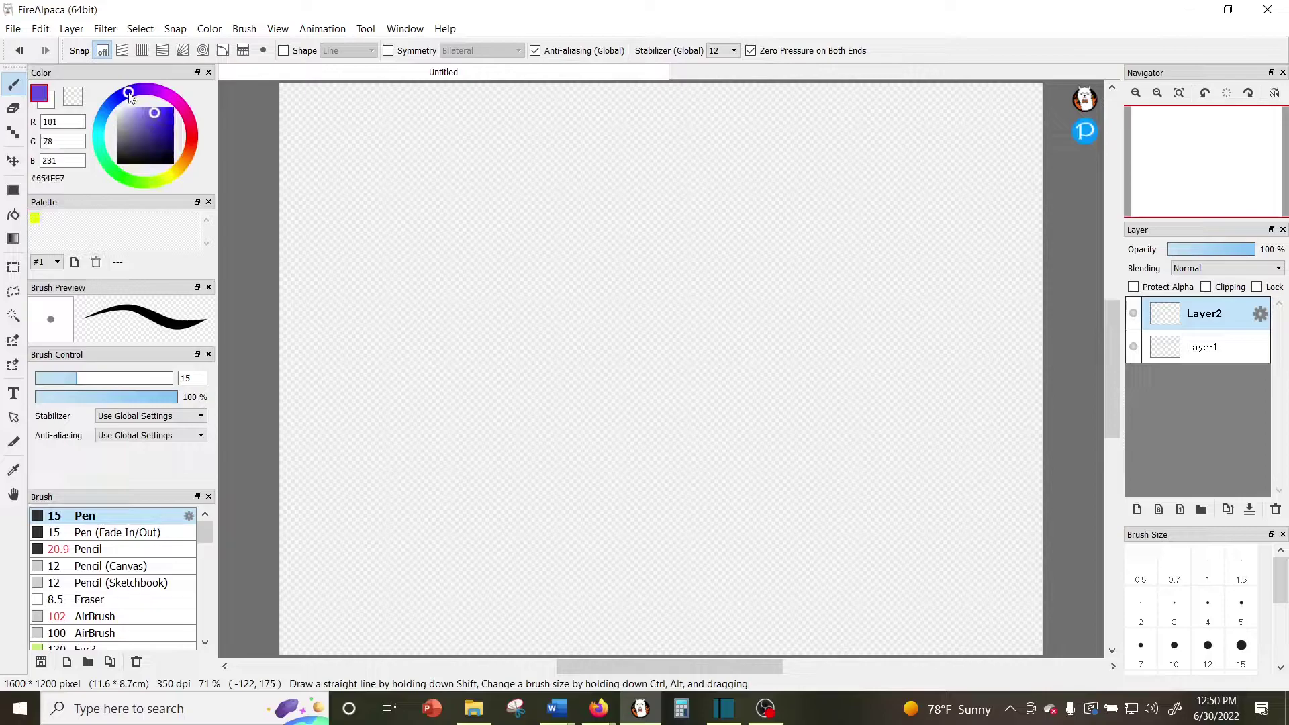
{"action": "left_click", "coordinate": [76, 262]}
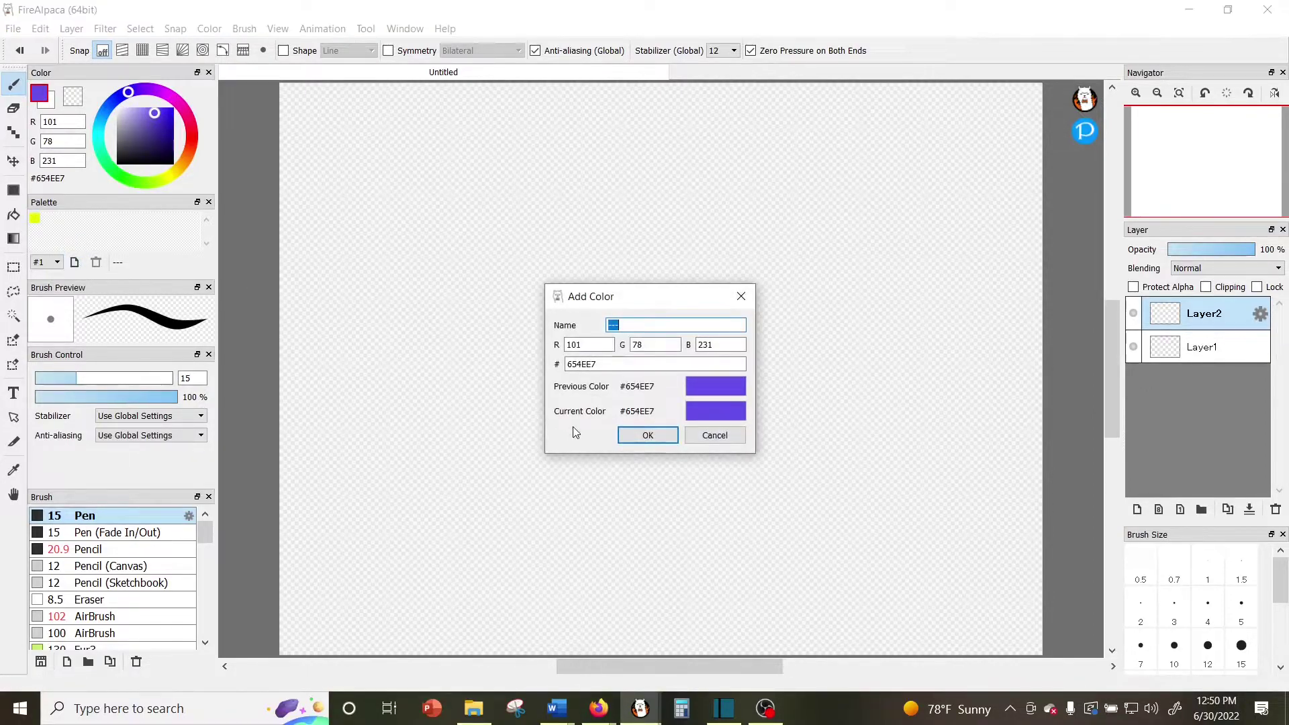
{"action": "left_click", "coordinate": [647, 436]}
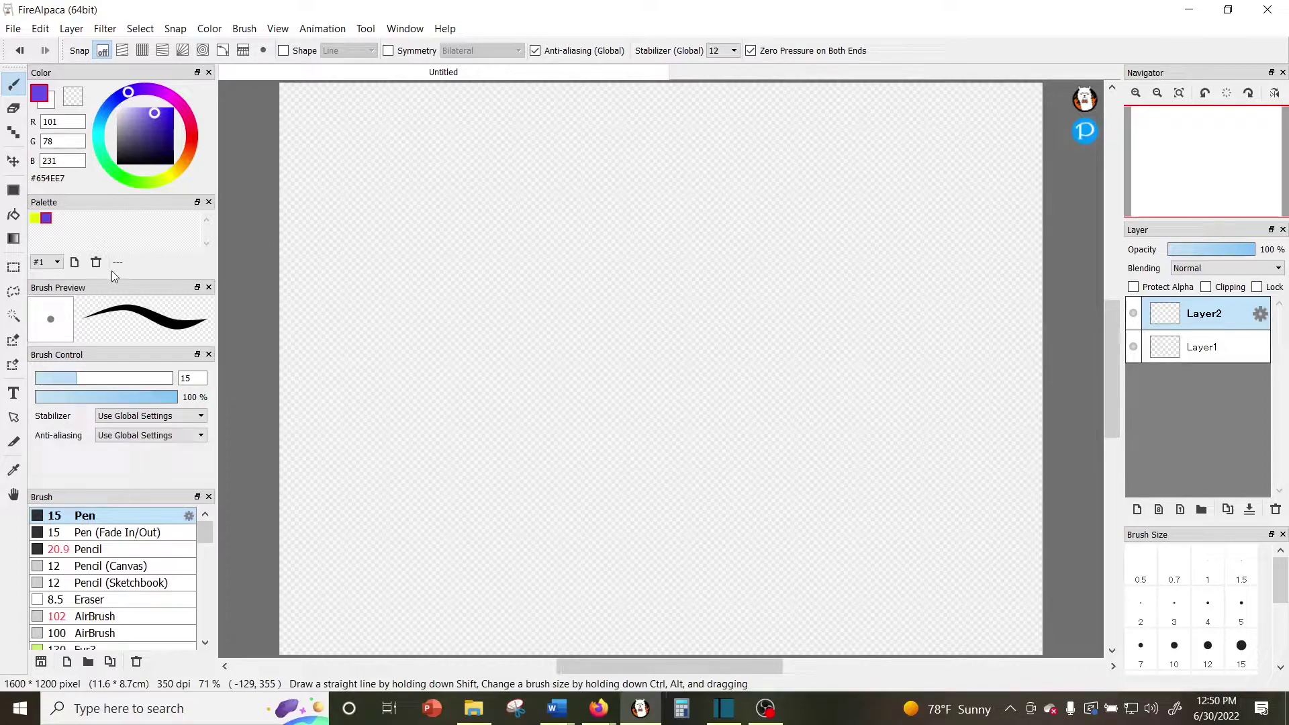
{"action": "left_click", "coordinate": [96, 262]}
{"action": "left_click", "coordinate": [604, 383]}
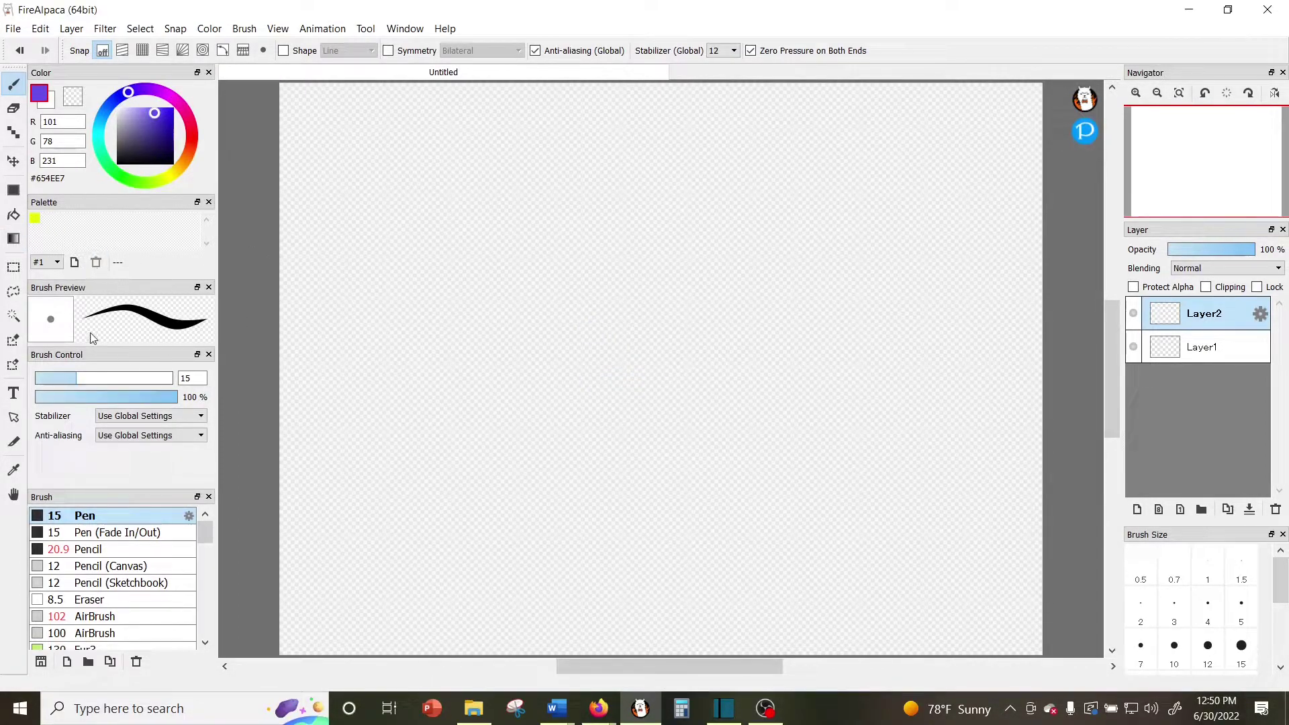
Step: Resize the Pen brush with the size slider, then switch to the Pencil brush
{"action": "left_click", "coordinate": [113, 380]}
{"action": "left_click_drag", "start_coordinate": [147, 381], "coordinate": [84, 380]}
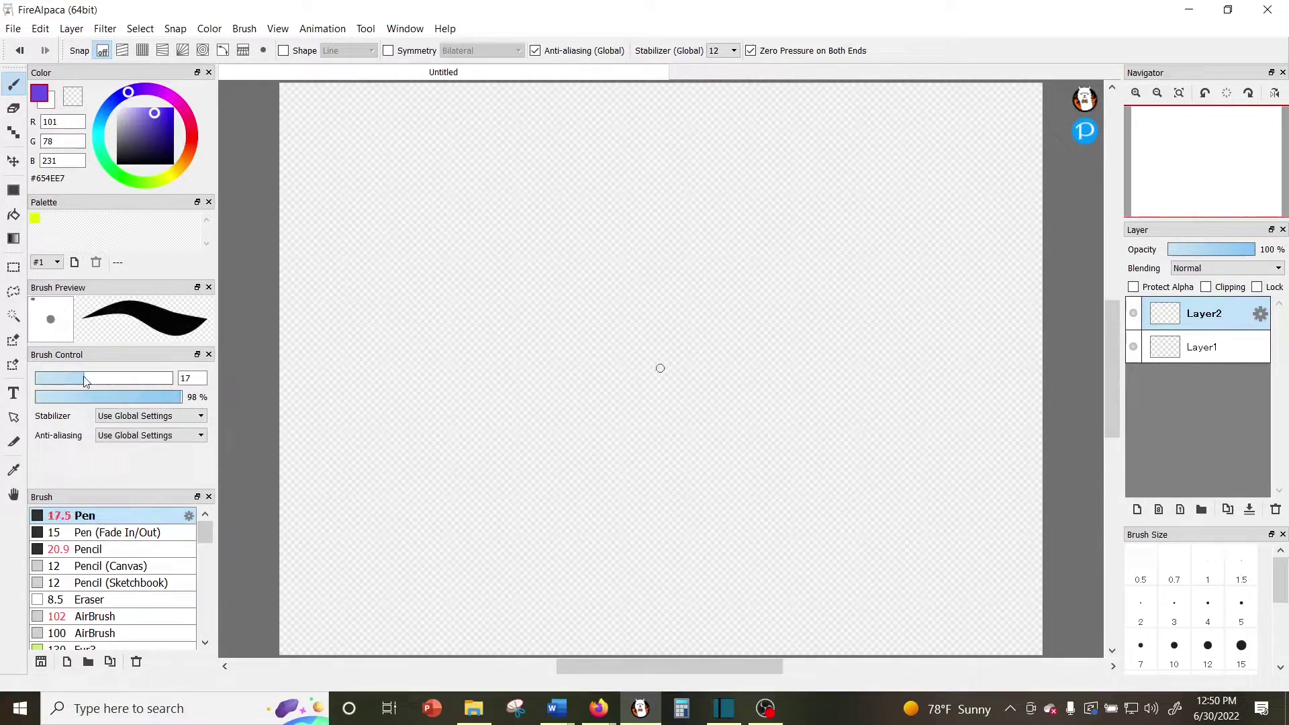
{"action": "left_click", "coordinate": [144, 549]}
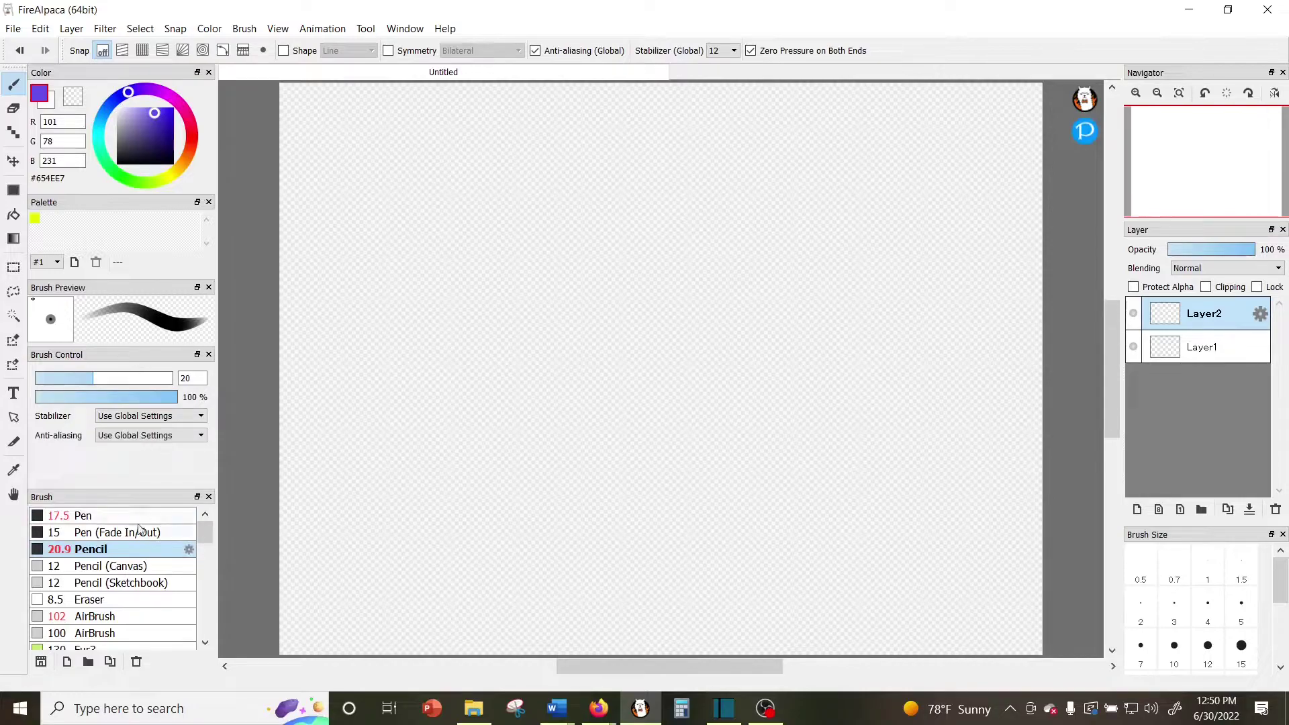
{"action": "scroll", "coordinate": [98, 619], "scroll_direction": "down", "scroll_amount": 2}
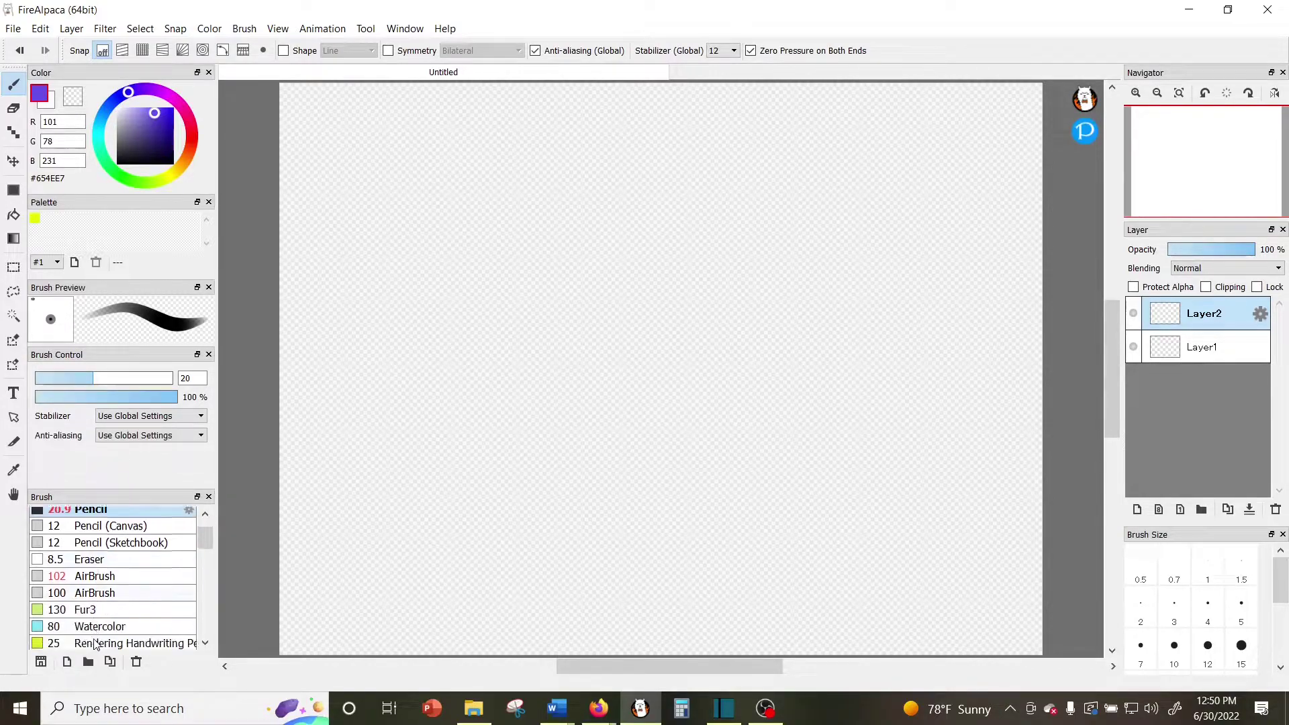
Step: Select the Watercolor brush and set strength 64% and colour mixing level 38
{"action": "left_click", "coordinate": [99, 587]}
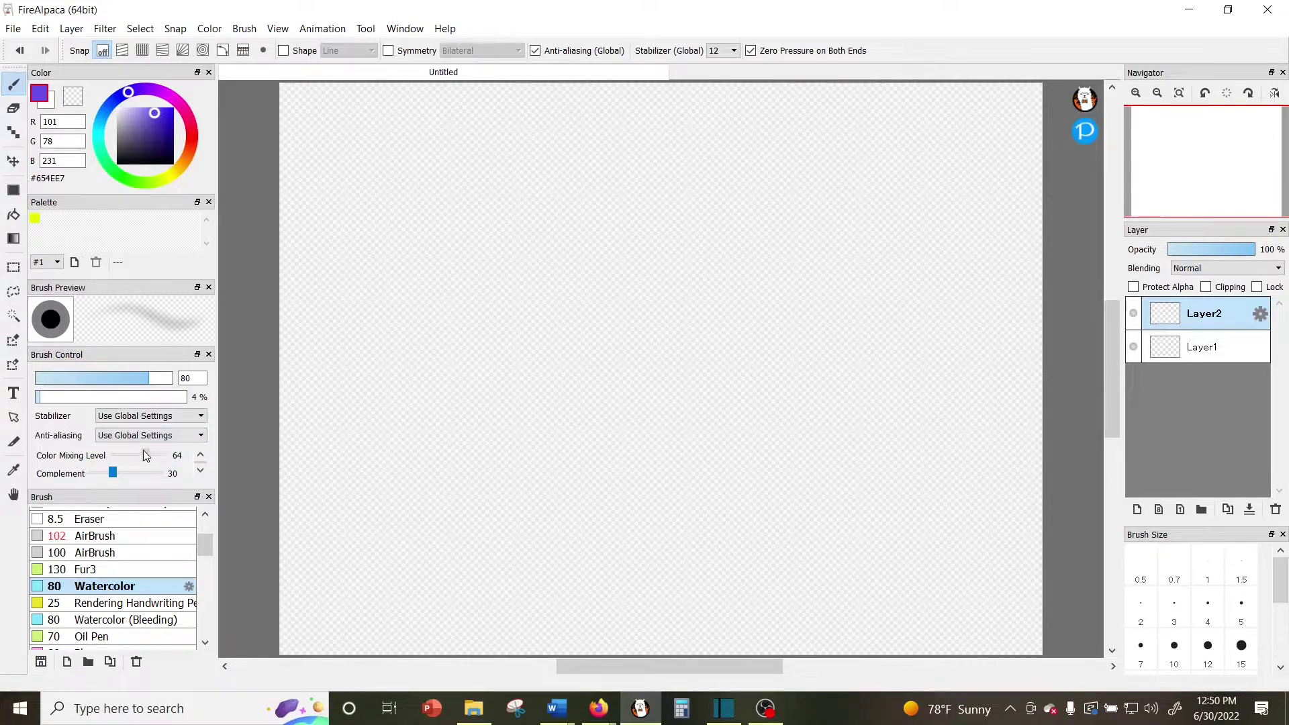
{"action": "left_click_drag", "start_coordinate": [113, 473], "coordinate": [133, 470]}
{"action": "left_click_drag", "start_coordinate": [105, 399], "coordinate": [173, 399]}
Step: Try Edge Pen, Edge Pen2, Leaf2, Flower and the Star brushes, settling on Stalk
{"action": "scroll", "coordinate": [180, 571], "scroll_direction": "down", "scroll_amount": 5}
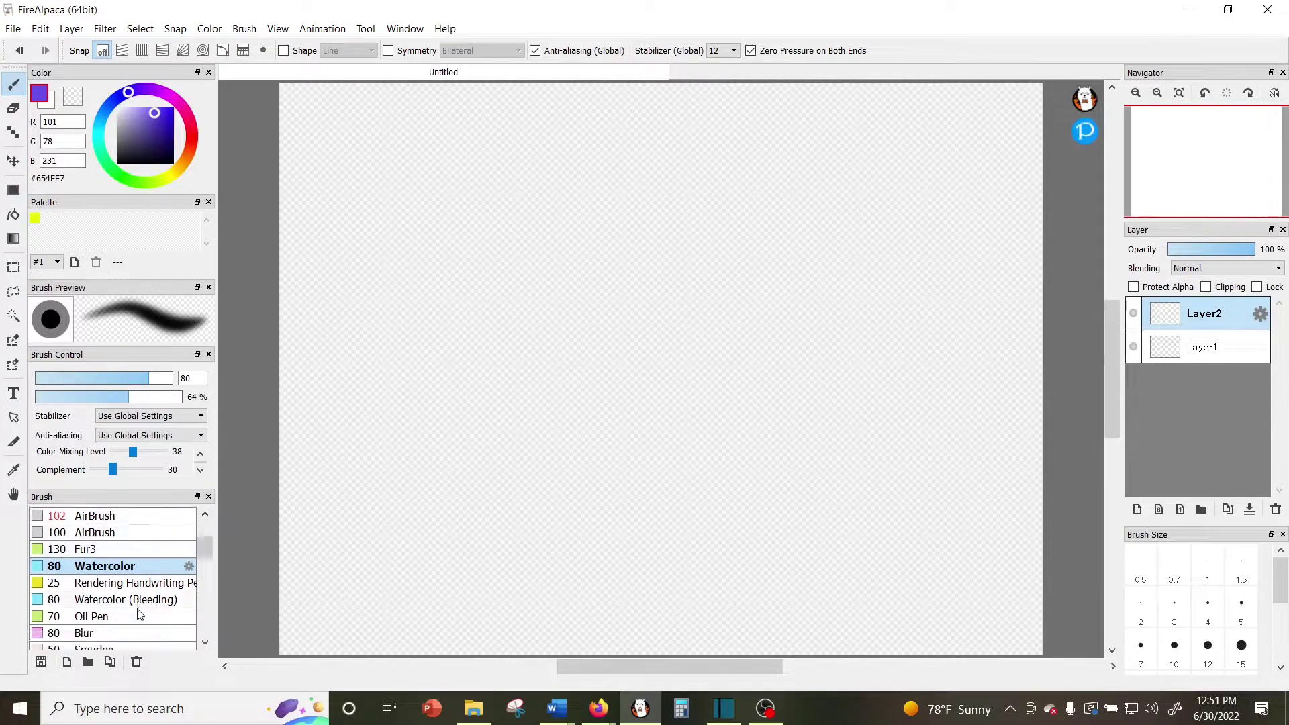
{"action": "scroll", "coordinate": [139, 613], "scroll_direction": "down", "scroll_amount": 3}
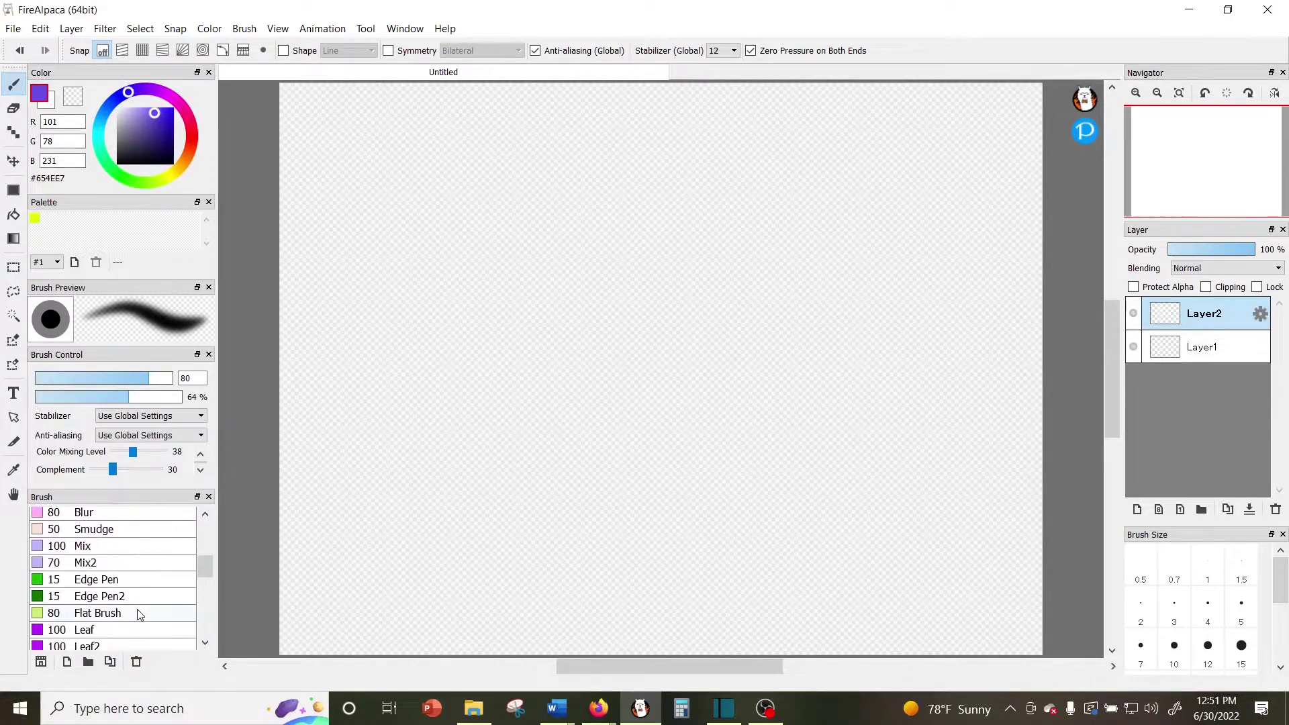
{"action": "left_click", "coordinate": [124, 580]}
{"action": "left_click", "coordinate": [136, 591]}
{"action": "scroll", "coordinate": [137, 591], "scroll_direction": "down", "scroll_amount": 3}
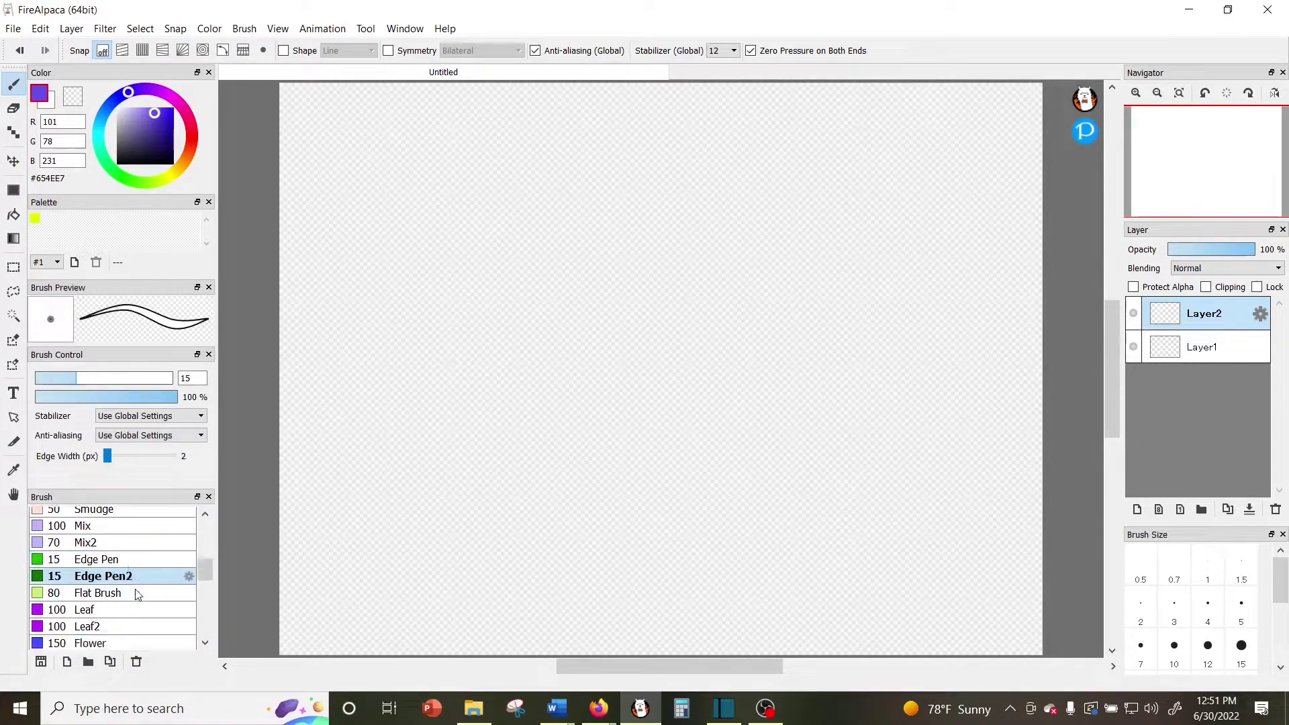
{"action": "left_click", "coordinate": [135, 589]}
{"action": "scroll", "coordinate": [135, 590], "scroll_direction": "down", "scroll_amount": 1}
{"action": "left_click", "coordinate": [135, 594]}
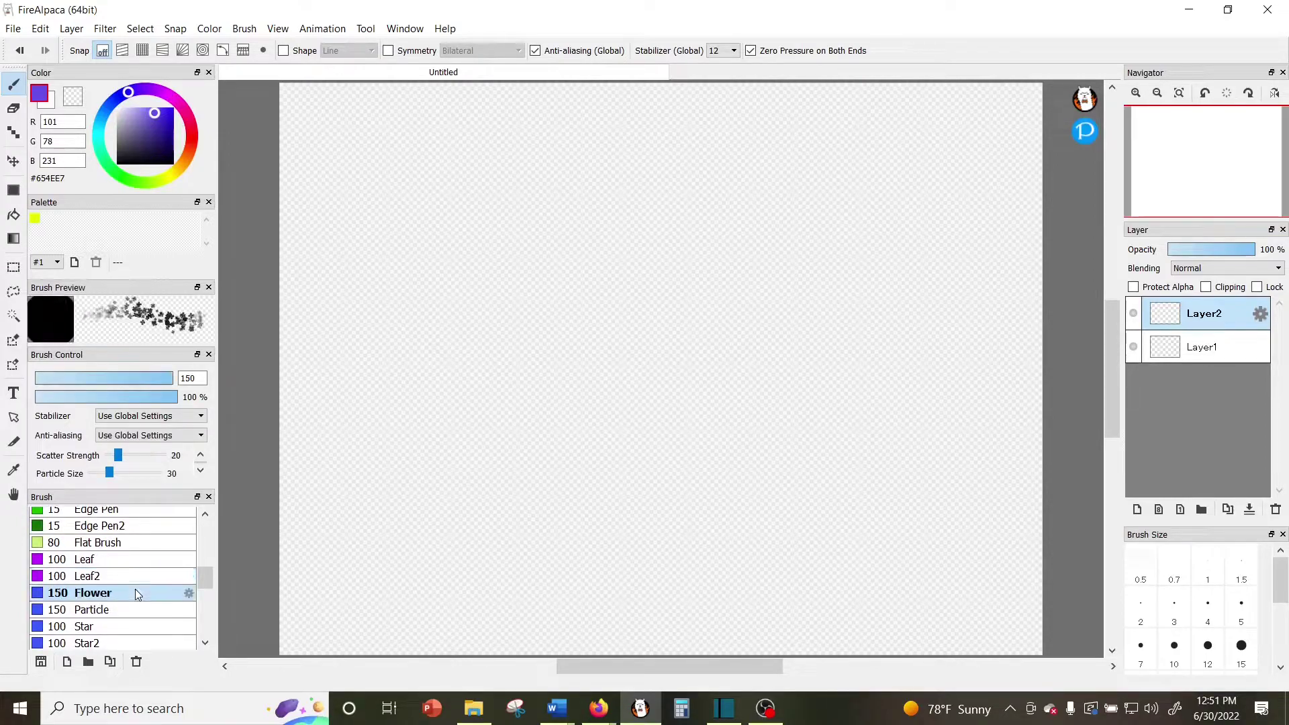
{"action": "scroll", "coordinate": [135, 595], "scroll_direction": "down", "scroll_amount": 3}
{"action": "left_click", "coordinate": [135, 593]}
{"action": "left_click", "coordinate": [135, 582]}
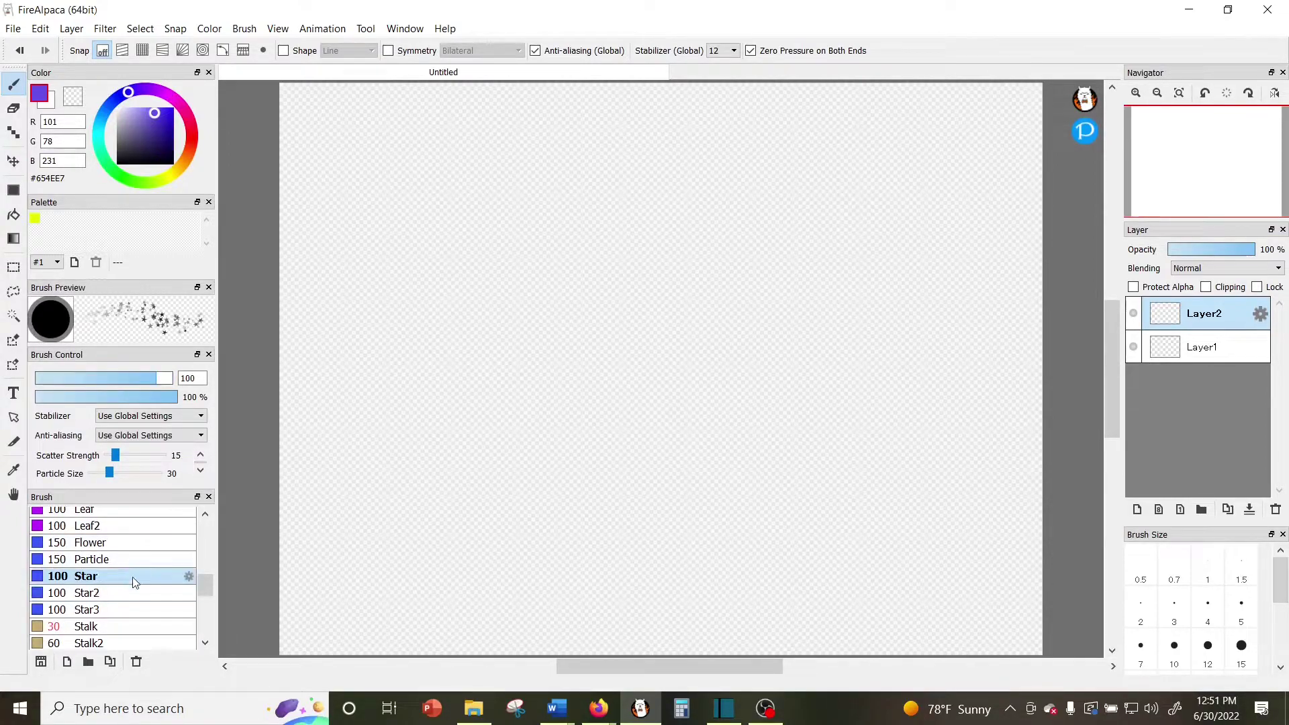
{"action": "left_click", "coordinate": [118, 610]}
{"action": "left_click", "coordinate": [104, 626]}
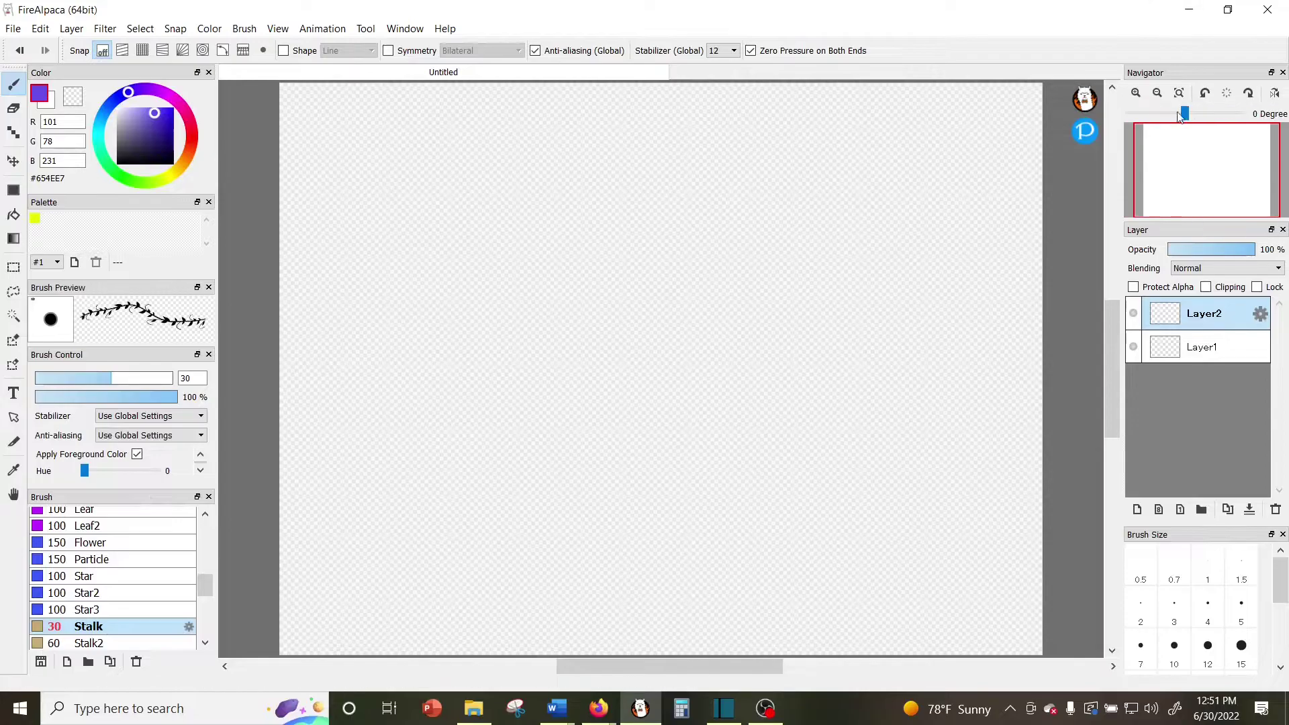
Step: Add a new layer folder, Folder1, and move Layer1 and Layer2 into it
{"action": "left_click", "coordinate": [1136, 93]}
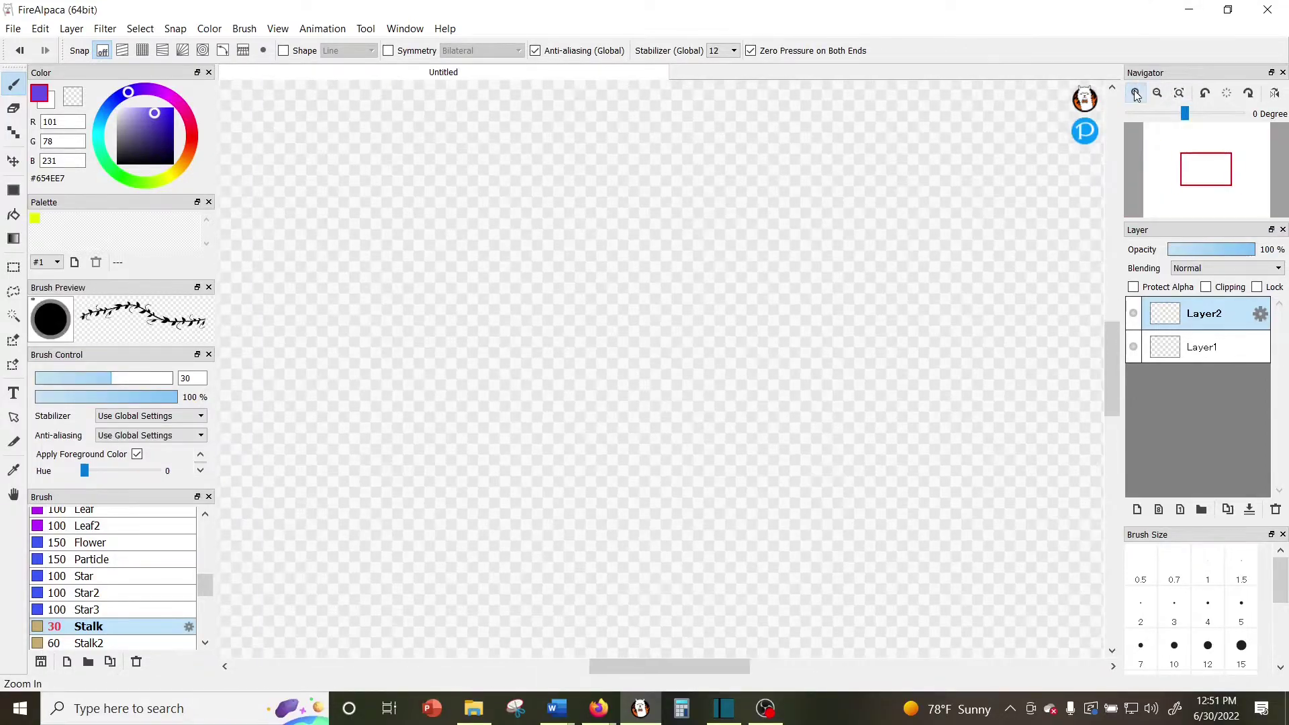
{"action": "left_click", "coordinate": [1136, 93]}
{"action": "left_click_drag", "start_coordinate": [1172, 213], "coordinate": [1222, 132]}
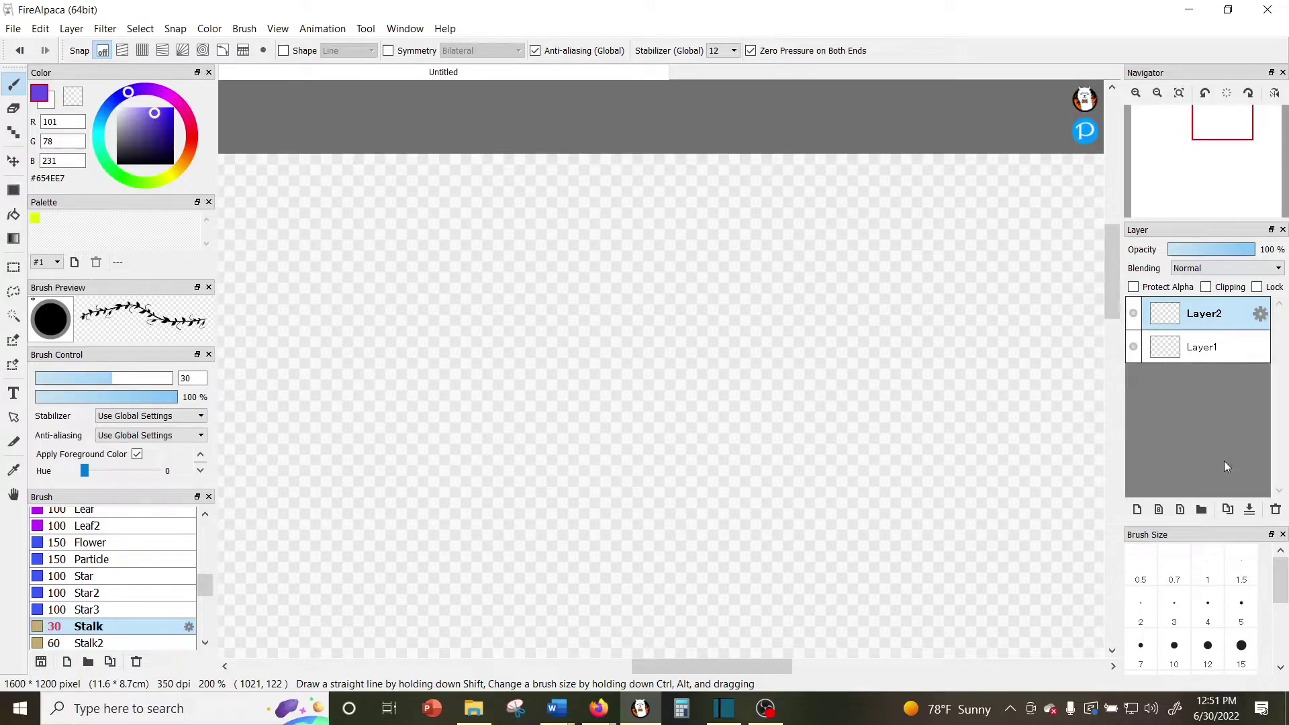
{"action": "left_click", "coordinate": [1202, 509]}
{"action": "left_click", "coordinate": [1208, 373]}
{"action": "left_click_drag", "start_coordinate": [1207, 373], "coordinate": [1209, 341]}
Step: Try brush sizes 15, 500, 70 and 100, settle on 150, and fit the canvas
{"action": "left_click", "coordinate": [1239, 648]}
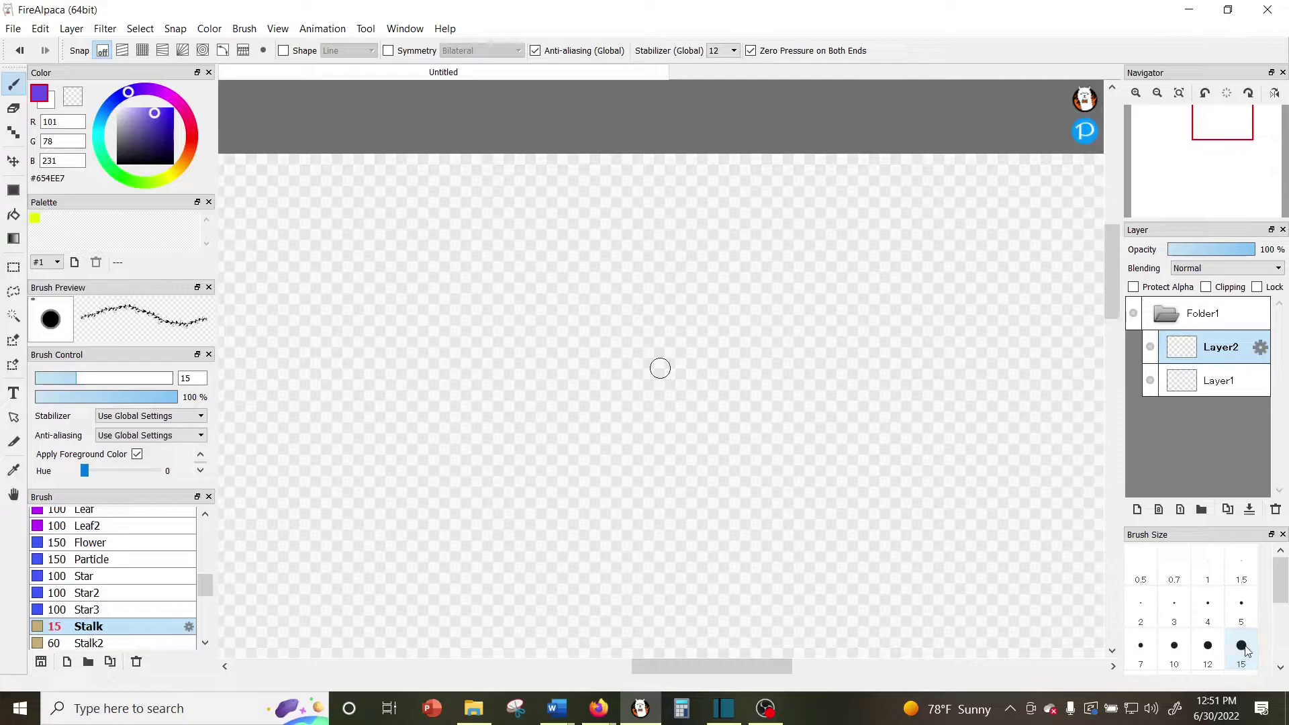
{"action": "scroll", "coordinate": [1246, 650], "scroll_direction": "down", "scroll_amount": 5}
{"action": "left_click", "coordinate": [1242, 611]}
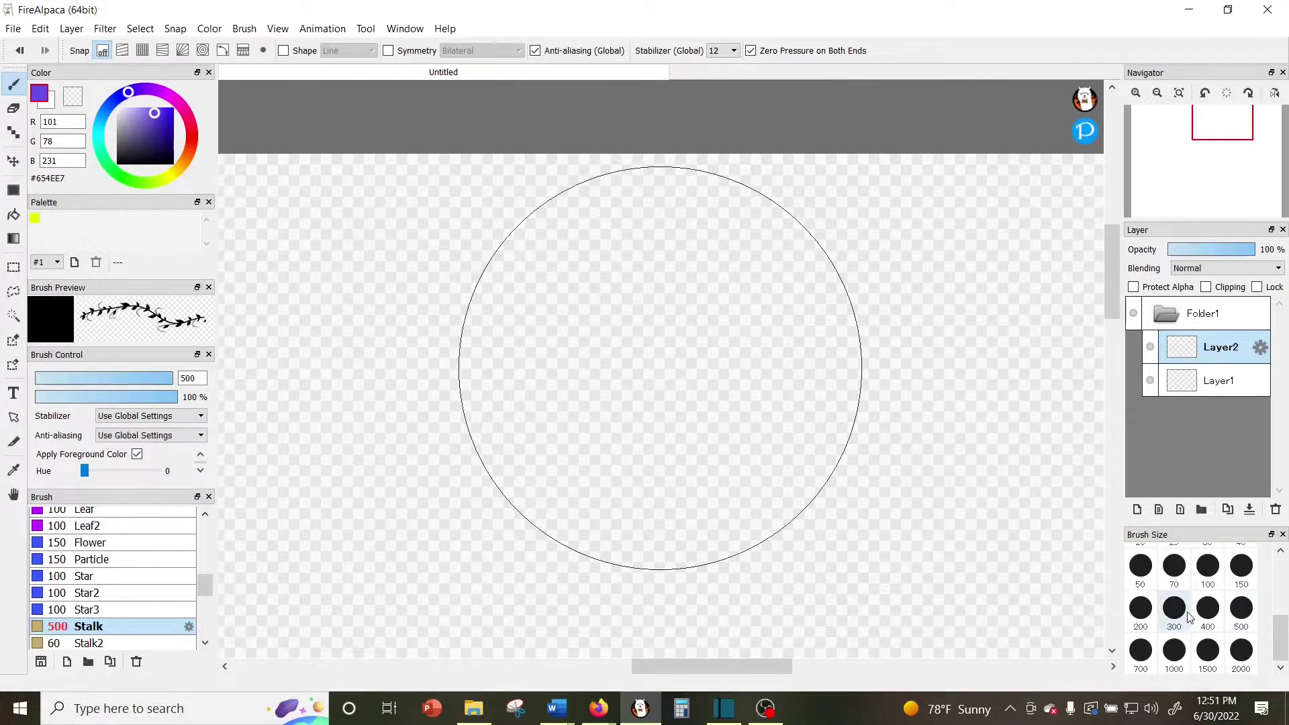
{"action": "left_click", "coordinate": [1175, 565]}
{"action": "left_click", "coordinate": [1208, 565]}
{"action": "left_click", "coordinate": [1242, 566]}
{"action": "left_click_drag", "start_coordinate": [1282, 638], "coordinate": [1284, 605]}
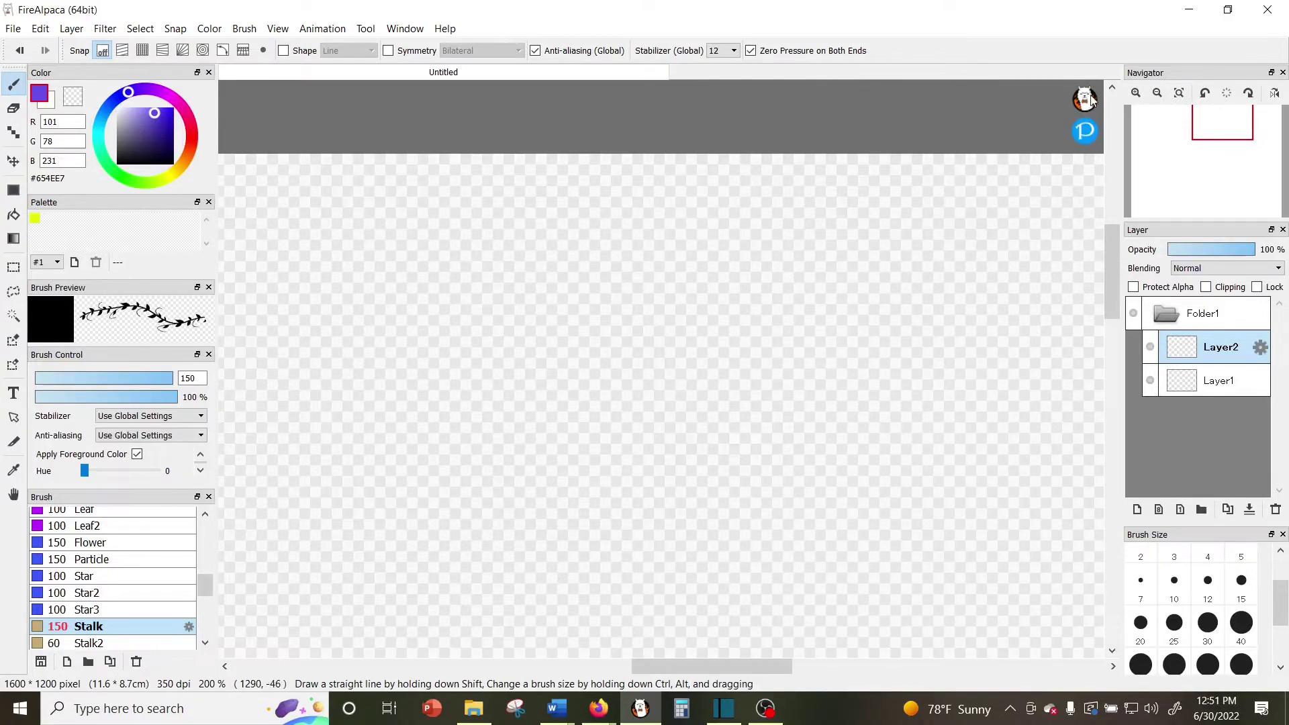
{"action": "left_click", "coordinate": [1179, 92]}
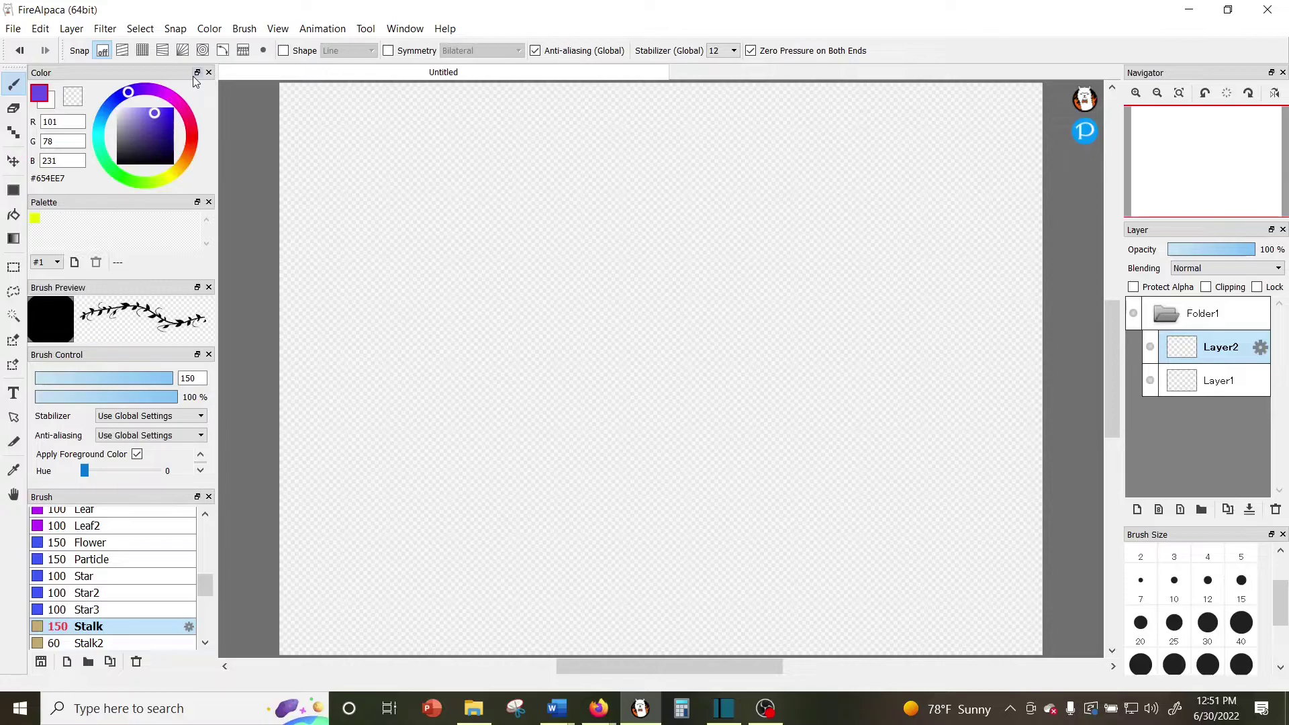
Step: Float the Color panel, undo a test vine stroke, and re-dock Color on the left
{"action": "left_click_drag", "start_coordinate": [192, 75], "coordinate": [890, 405]}
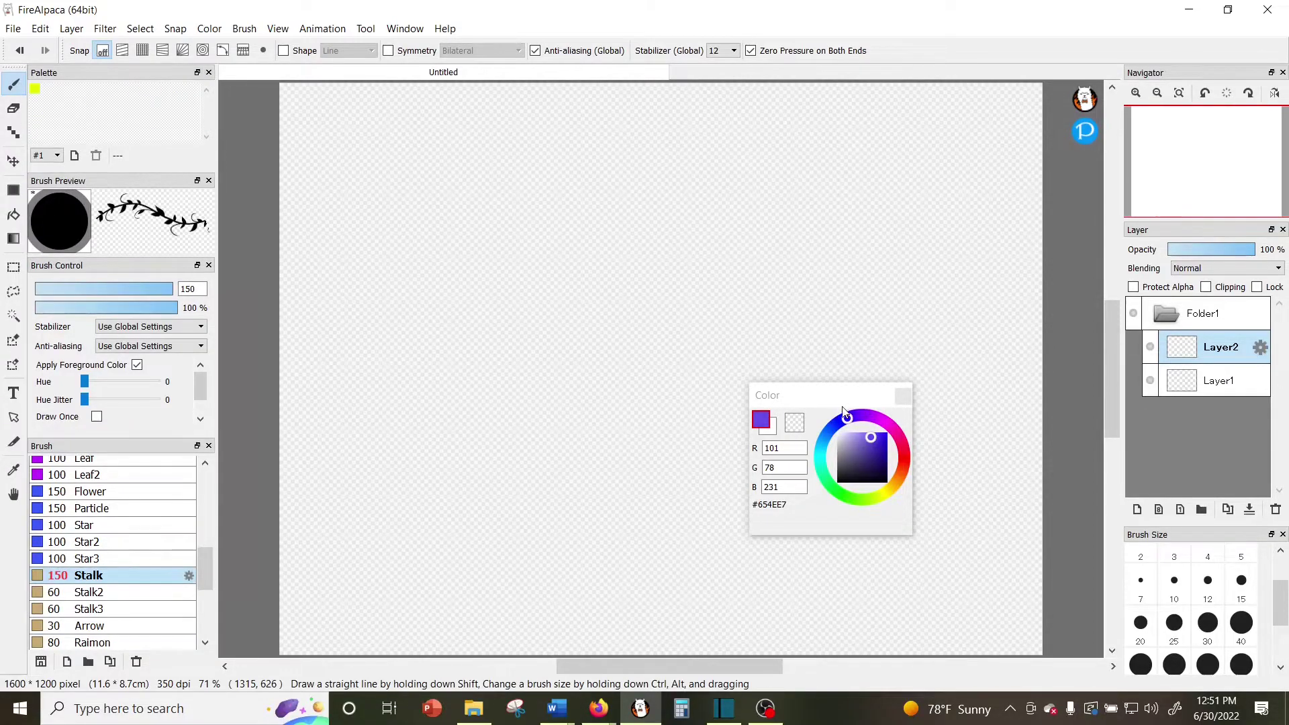
{"action": "left_click_drag", "start_coordinate": [826, 371], "coordinate": [591, 253]}
{"action": "key", "text": "ctrl+z"}
{"action": "mouse_move", "coordinate": [849, 399]}
{"action": "left_mouse_down"}
{"action": "mouse_move", "coordinate": [767, 336]}
{"action": "mouse_move", "coordinate": [609, 347]}
{"action": "mouse_move", "coordinate": [691, 333]}
{"action": "mouse_move", "coordinate": [618, 328]}
{"action": "mouse_move", "coordinate": [699, 325]}
{"action": "mouse_move", "coordinate": [345, 133]}
{"action": "mouse_move", "coordinate": [184, 86]}
{"action": "mouse_move", "coordinate": [126, 195]}
{"action": "left_mouse_up"}
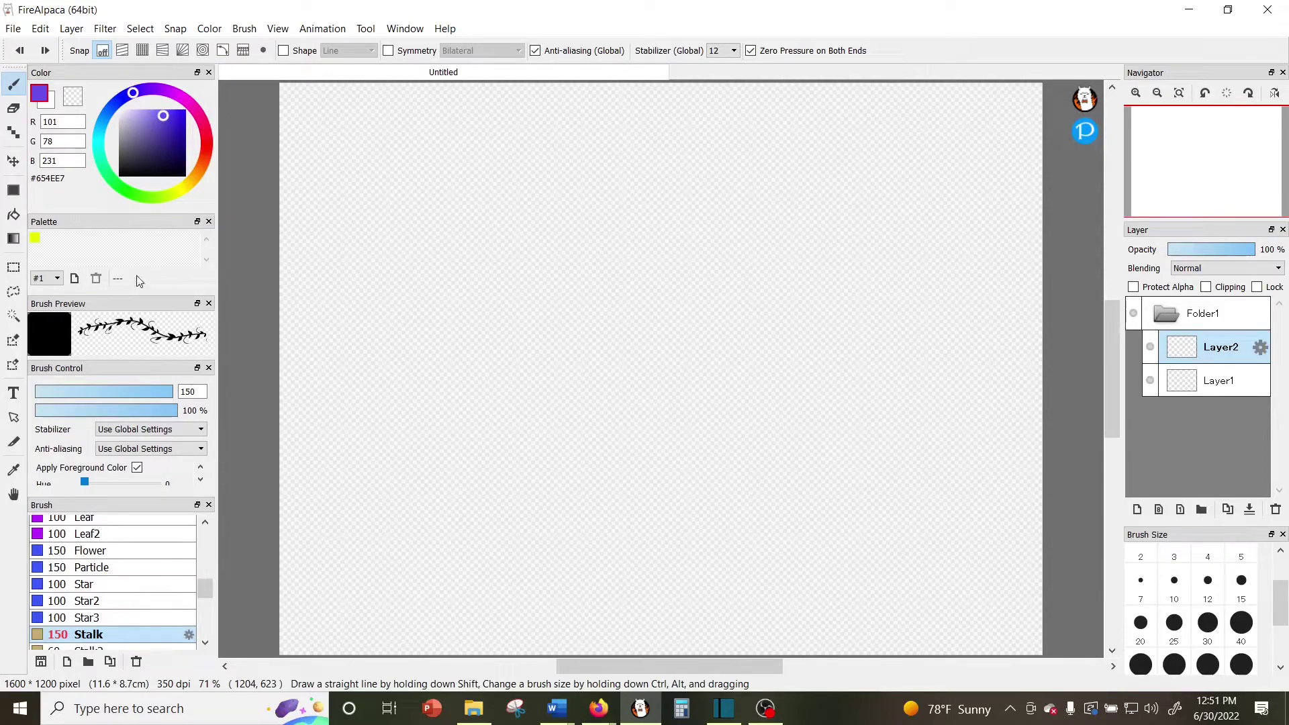
Step: Dock Palette above Layer on the right, then float and close Brush Control
{"action": "mouse_move", "coordinate": [139, 223]}
{"action": "left_mouse_down"}
{"action": "mouse_move", "coordinate": [1208, 268]}
{"action": "mouse_move", "coordinate": [1287, 252]}
{"action": "left_mouse_up"}
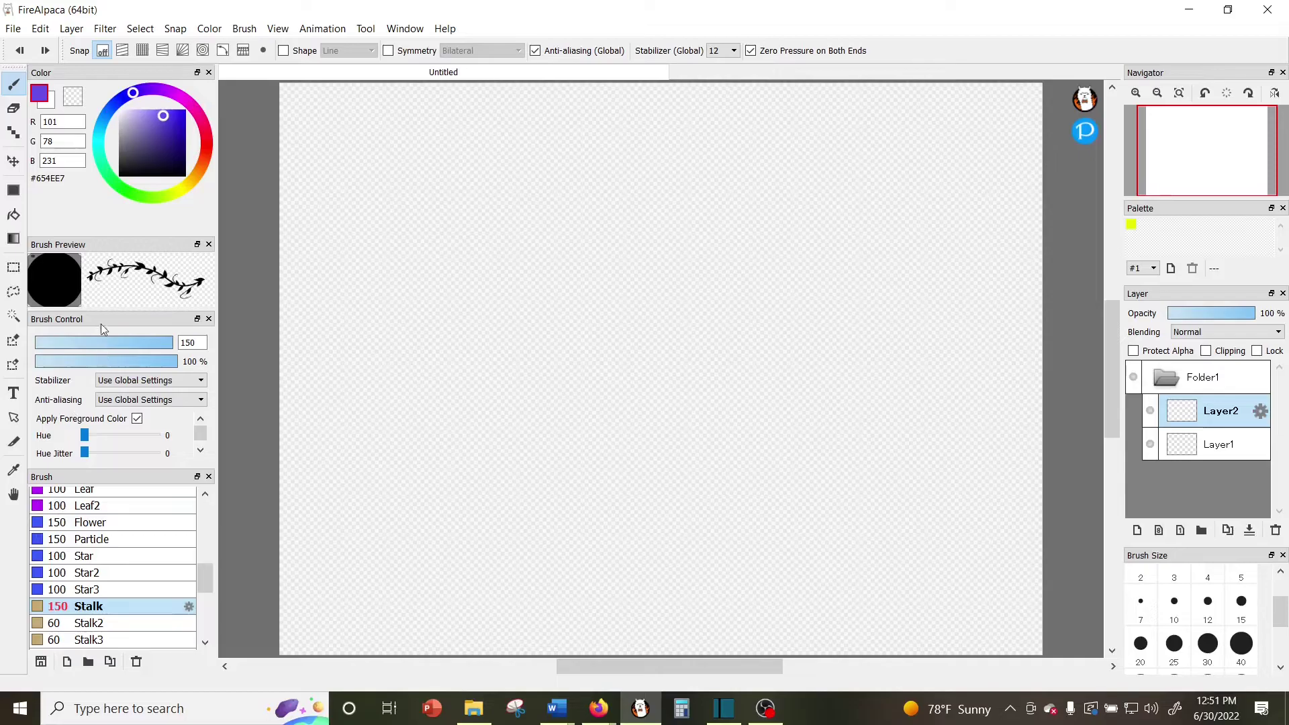
{"action": "mouse_move", "coordinate": [100, 324]}
{"action": "left_mouse_down"}
{"action": "mouse_move", "coordinate": [128, 243]}
{"action": "mouse_move", "coordinate": [114, 134]}
{"action": "left_mouse_up"}
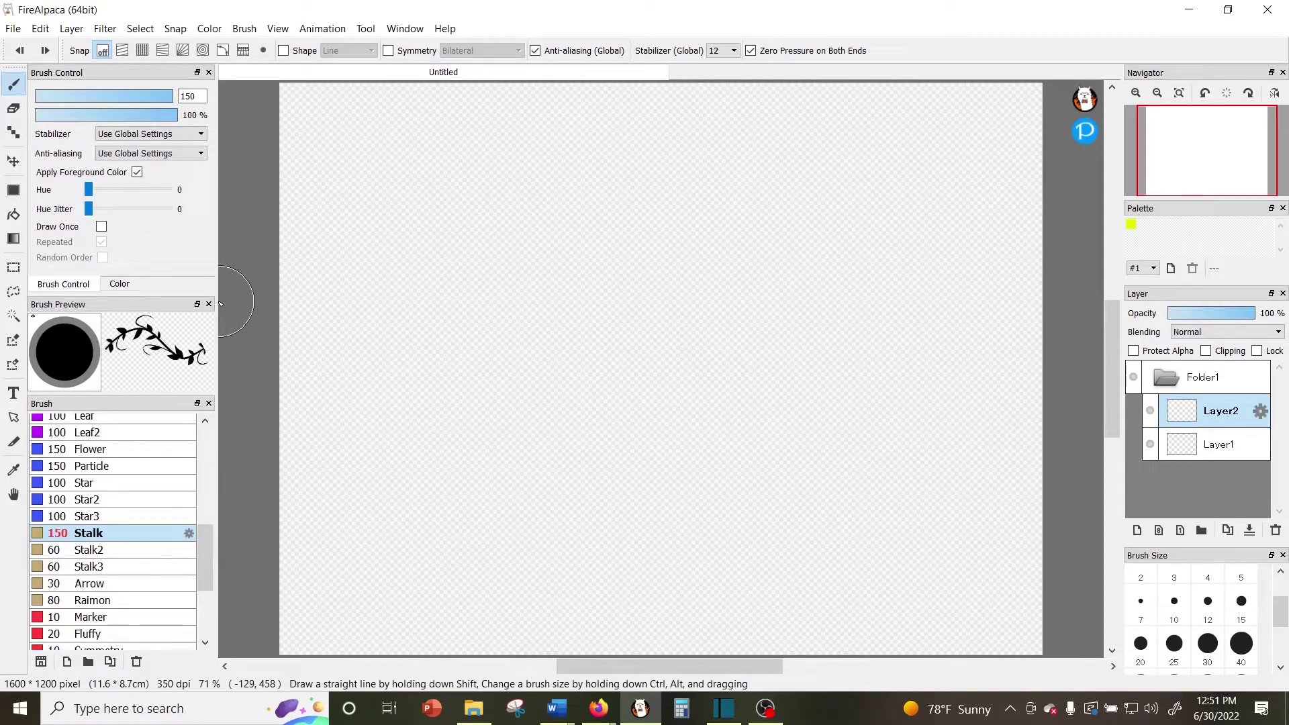
{"action": "left_click_drag", "start_coordinate": [221, 304], "coordinate": [248, 303]}
{"action": "mouse_move", "coordinate": [133, 74]}
{"action": "left_mouse_down"}
{"action": "mouse_move", "coordinate": [115, 176]}
{"action": "mouse_move", "coordinate": [135, 276]}
{"action": "mouse_move", "coordinate": [223, 222]}
{"action": "left_mouse_up"}
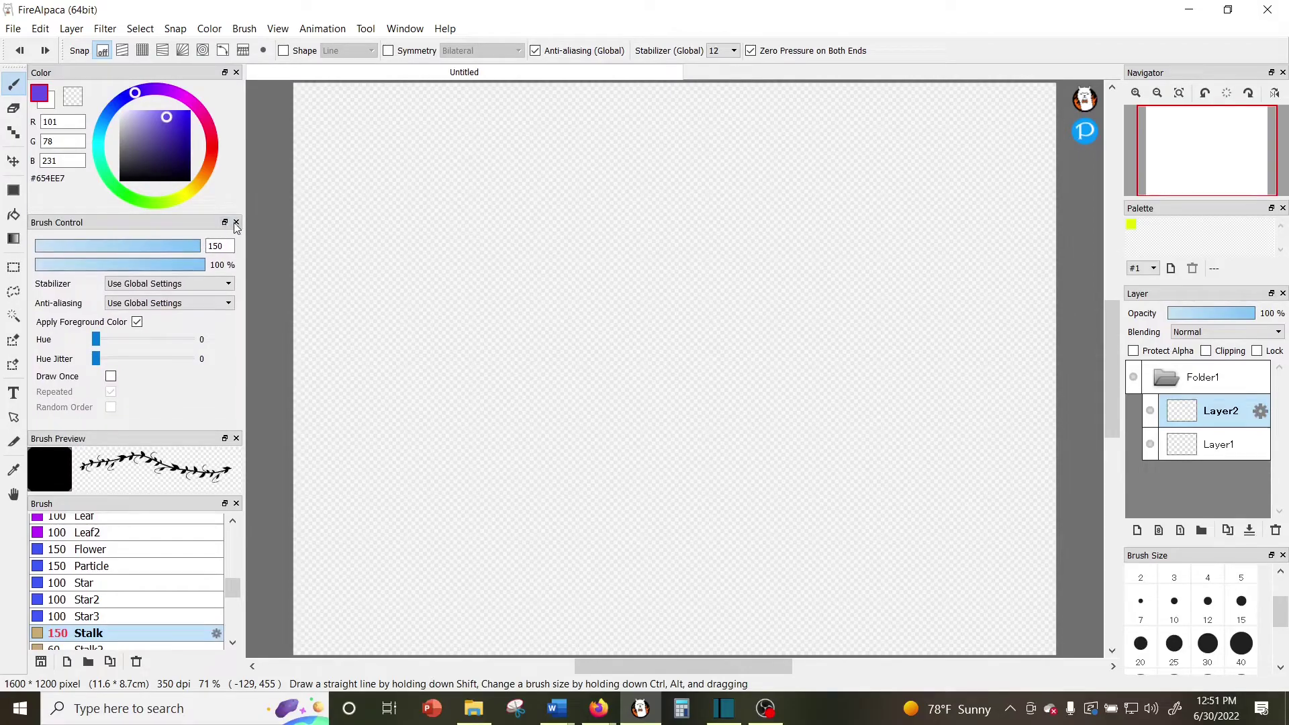
{"action": "left_click", "coordinate": [237, 222]}
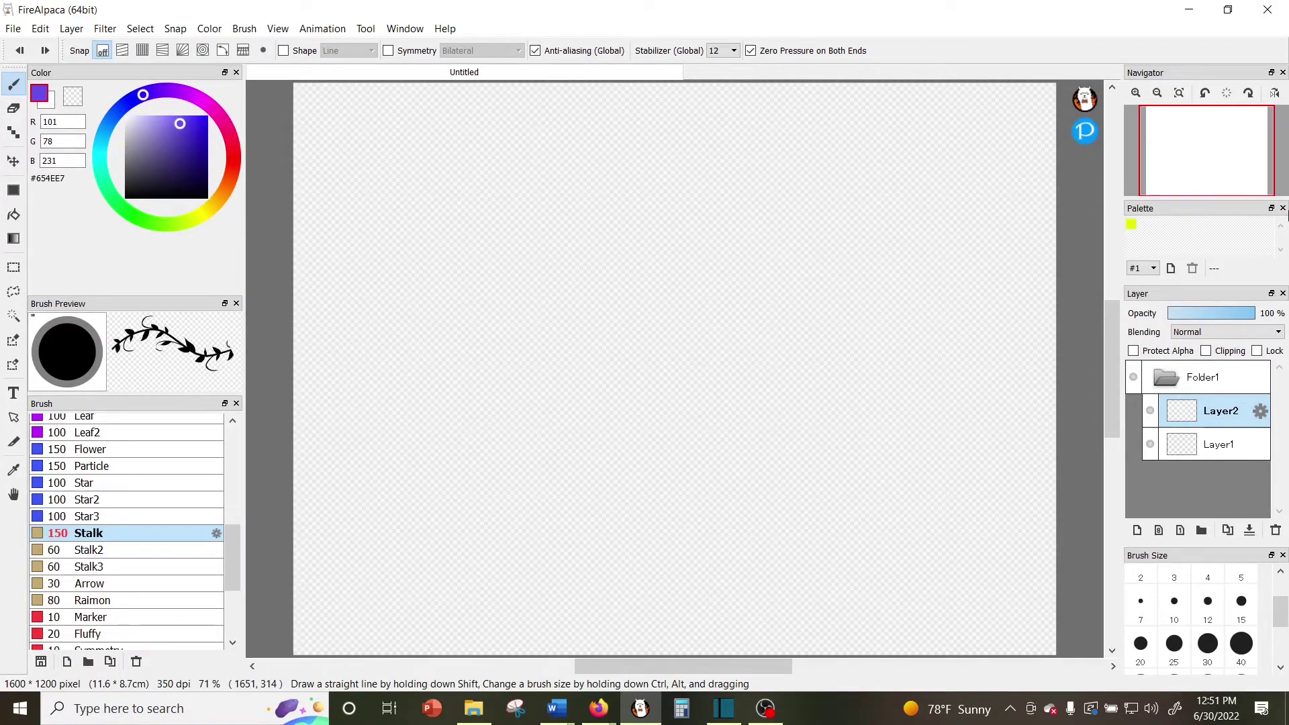
Step: Dock Palette between Color and Brush Preview, and reopen Brush Control and Reference from Window
{"action": "mouse_move", "coordinate": [1213, 213]}
{"action": "left_mouse_down"}
{"action": "mouse_move", "coordinate": [175, 282]}
{"action": "mouse_move", "coordinate": [158, 296]}
{"action": "left_mouse_up"}
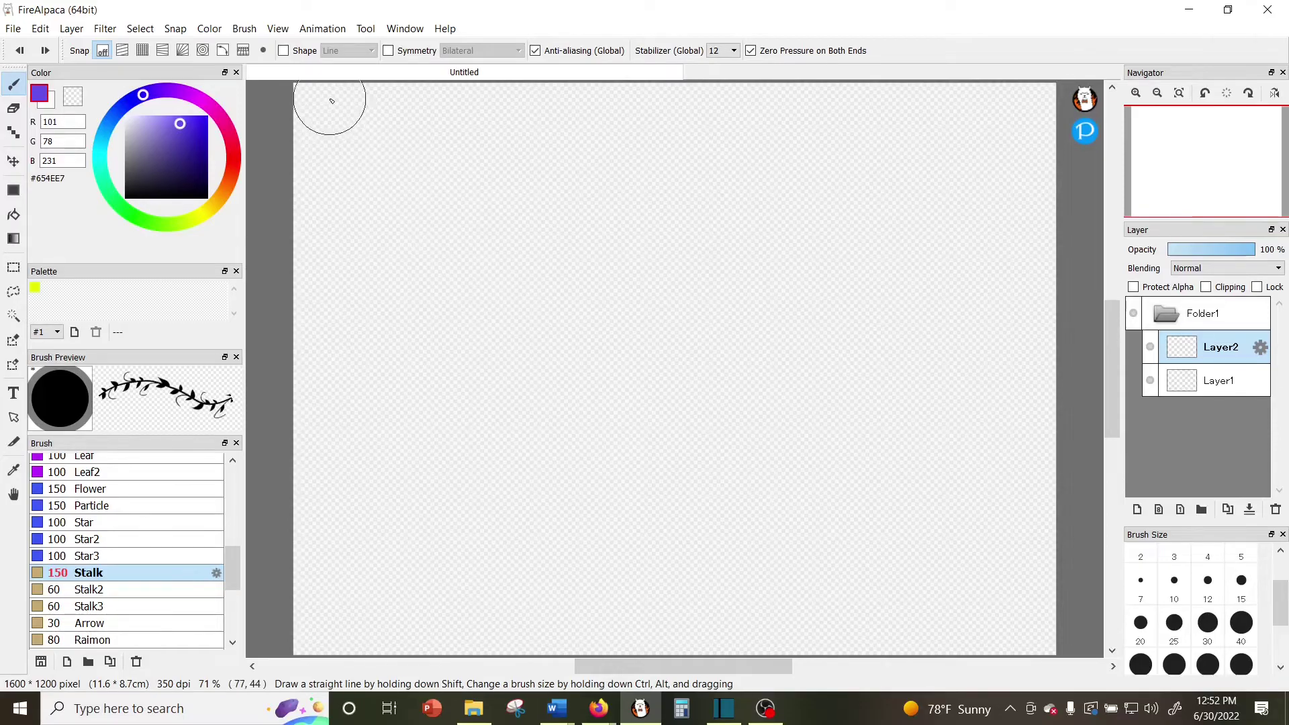
{"action": "left_click", "coordinate": [395, 33]}
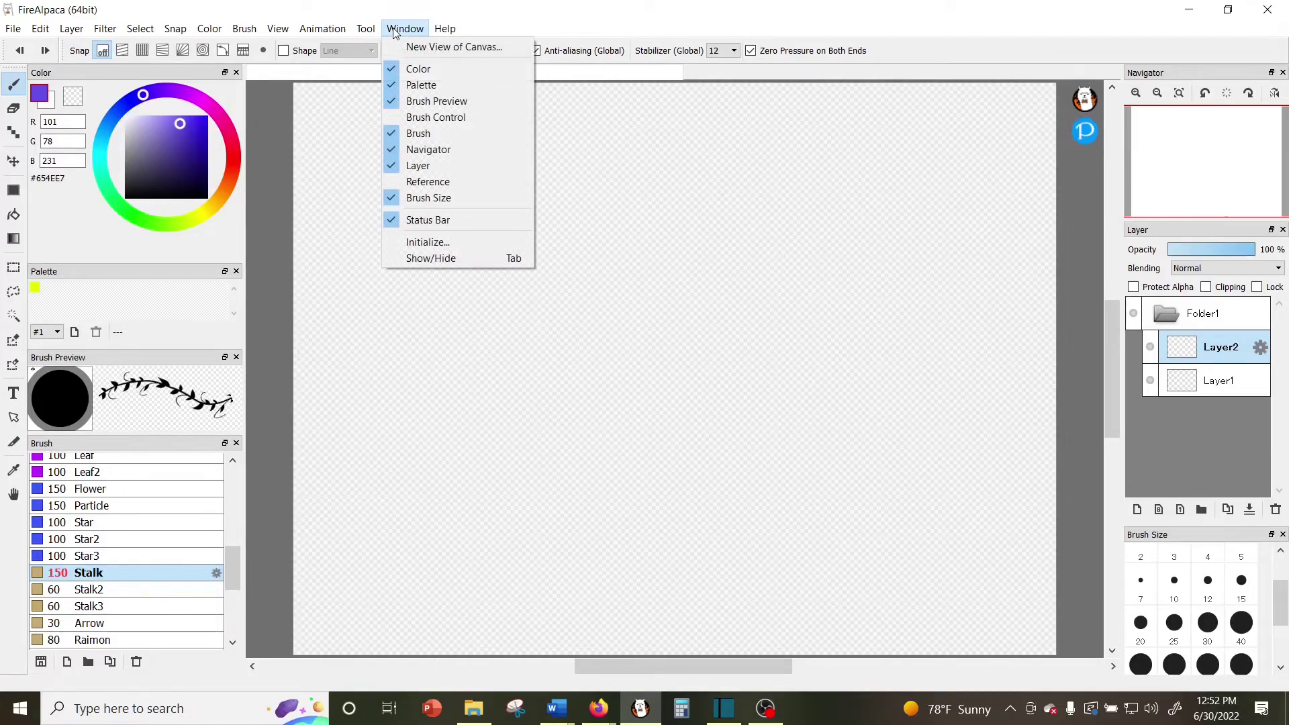
{"action": "left_click", "coordinate": [398, 116]}
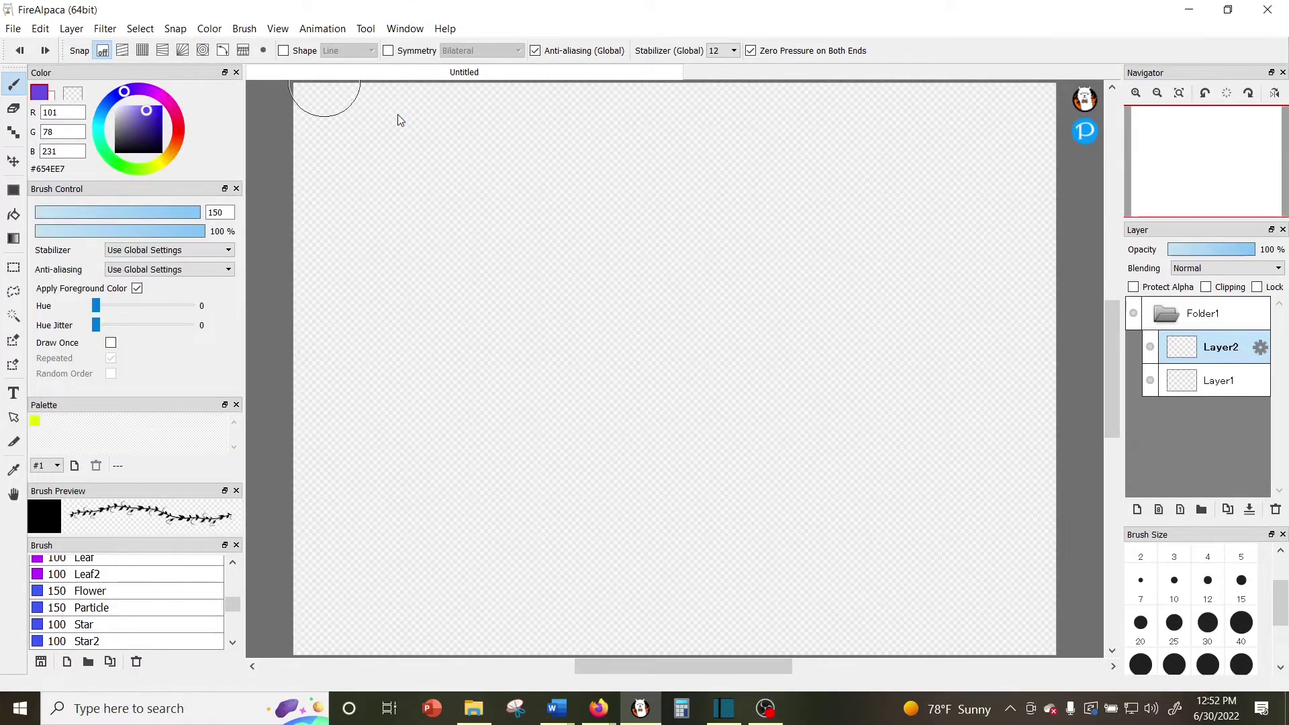
{"action": "left_click", "coordinate": [403, 28]}
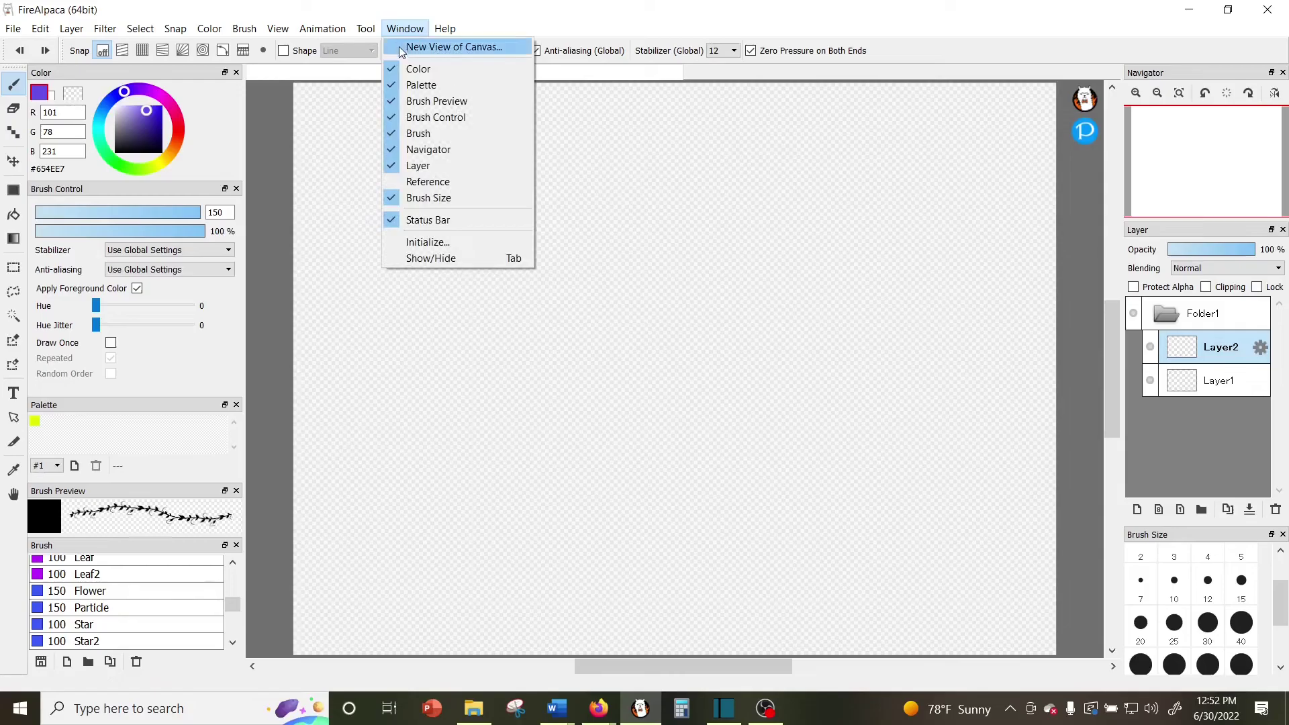
{"action": "left_click", "coordinate": [397, 183]}
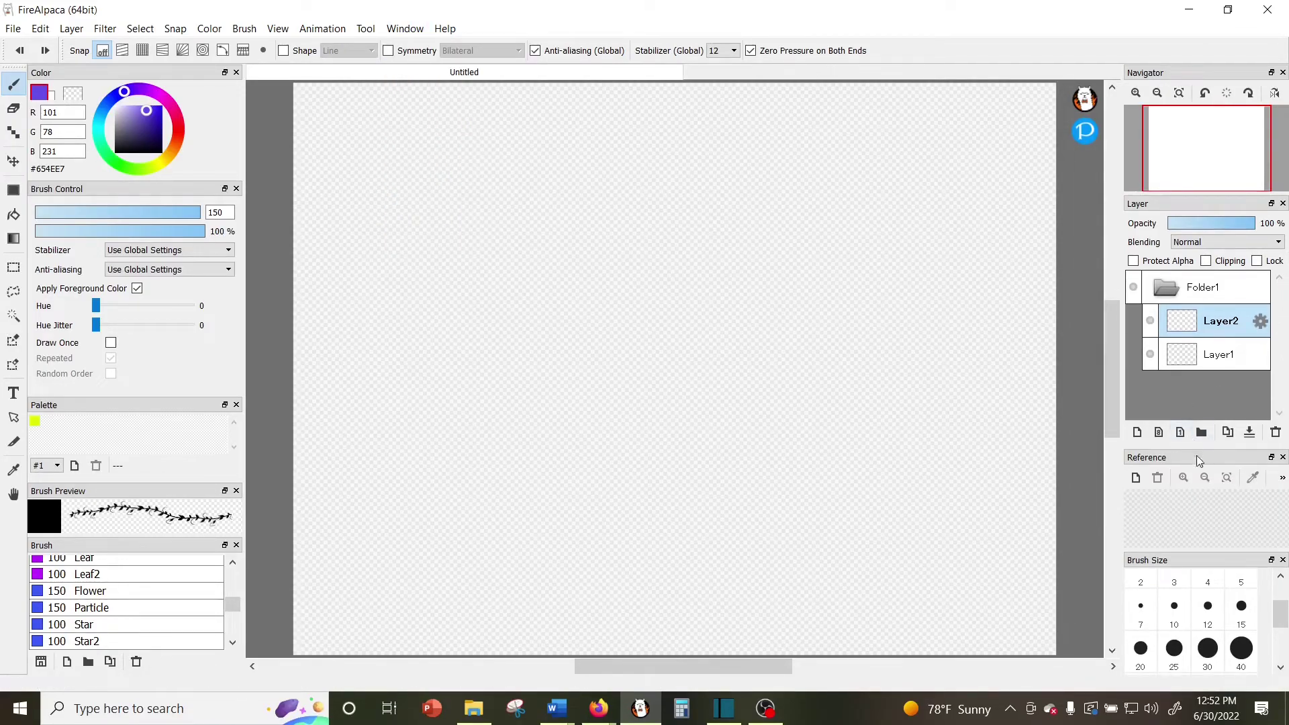
Step: Dismiss the reference import options, select Layer1, make yellow #DBFF00 foreground, and delete its swatch
{"action": "left_click", "coordinate": [1136, 480]}
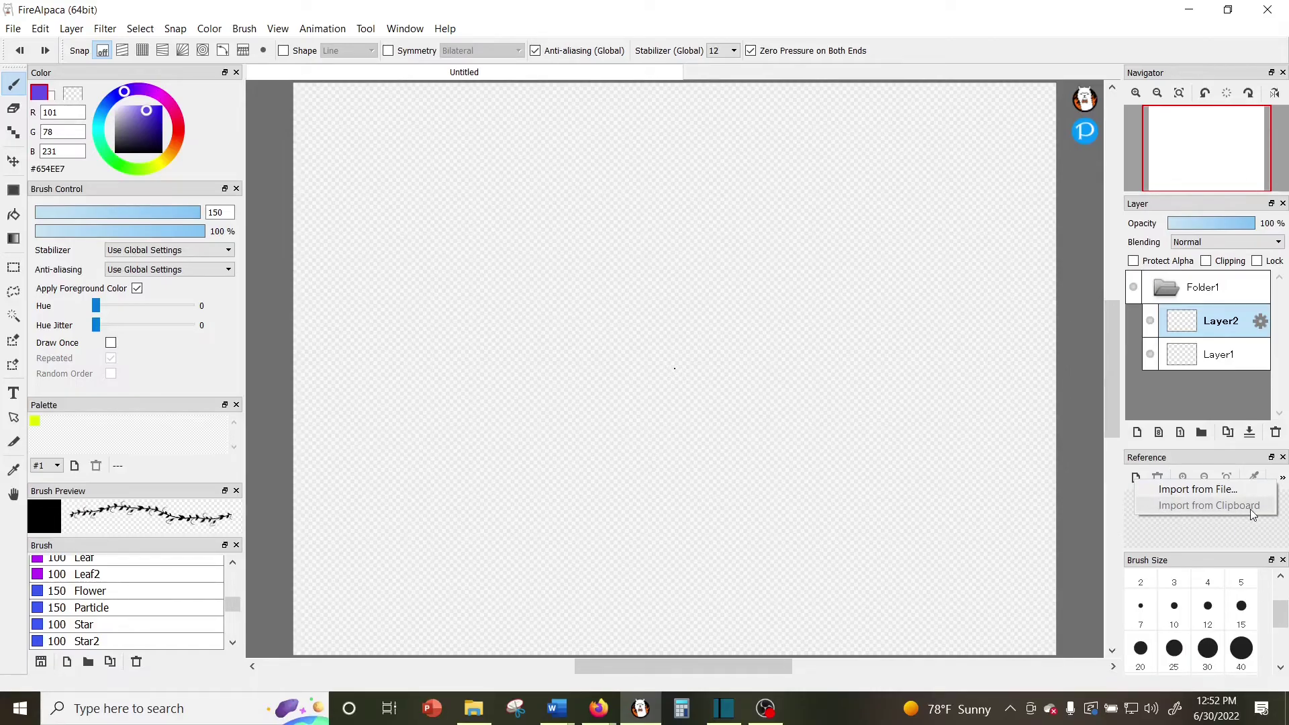
{"action": "left_click", "coordinate": [1203, 526]}
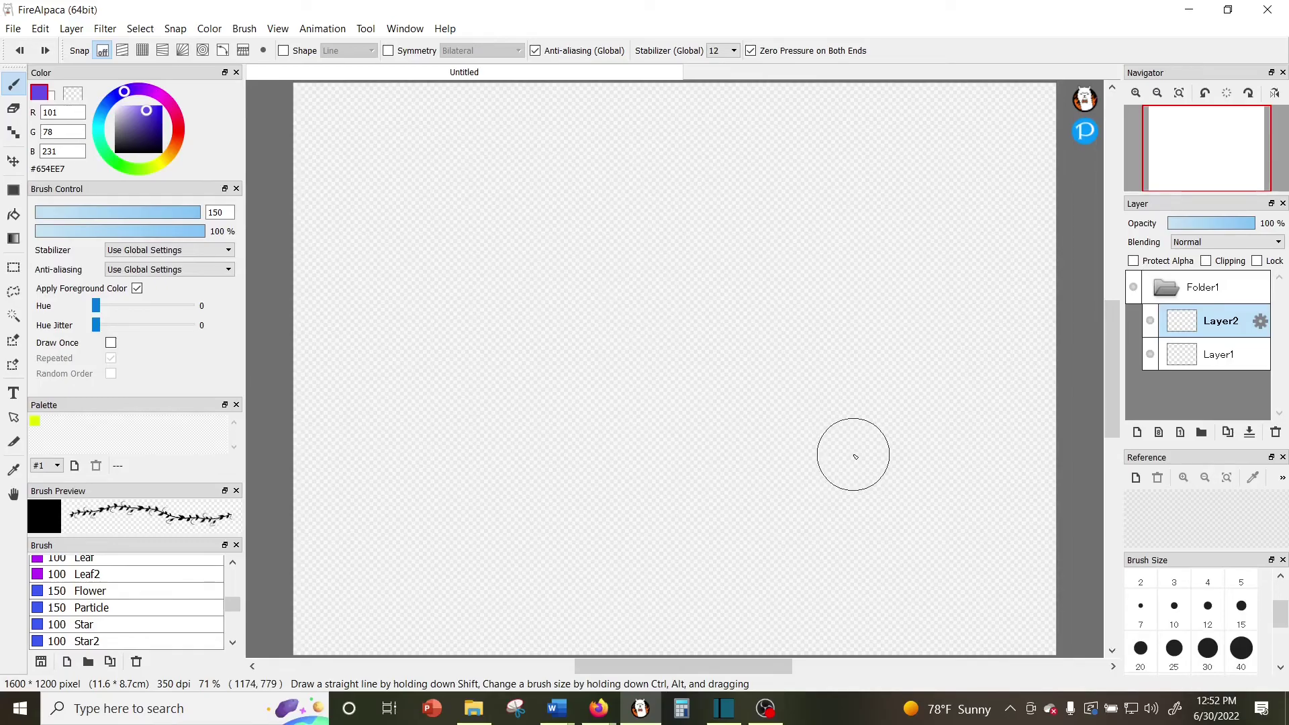
{"action": "left_click", "coordinate": [1231, 356]}
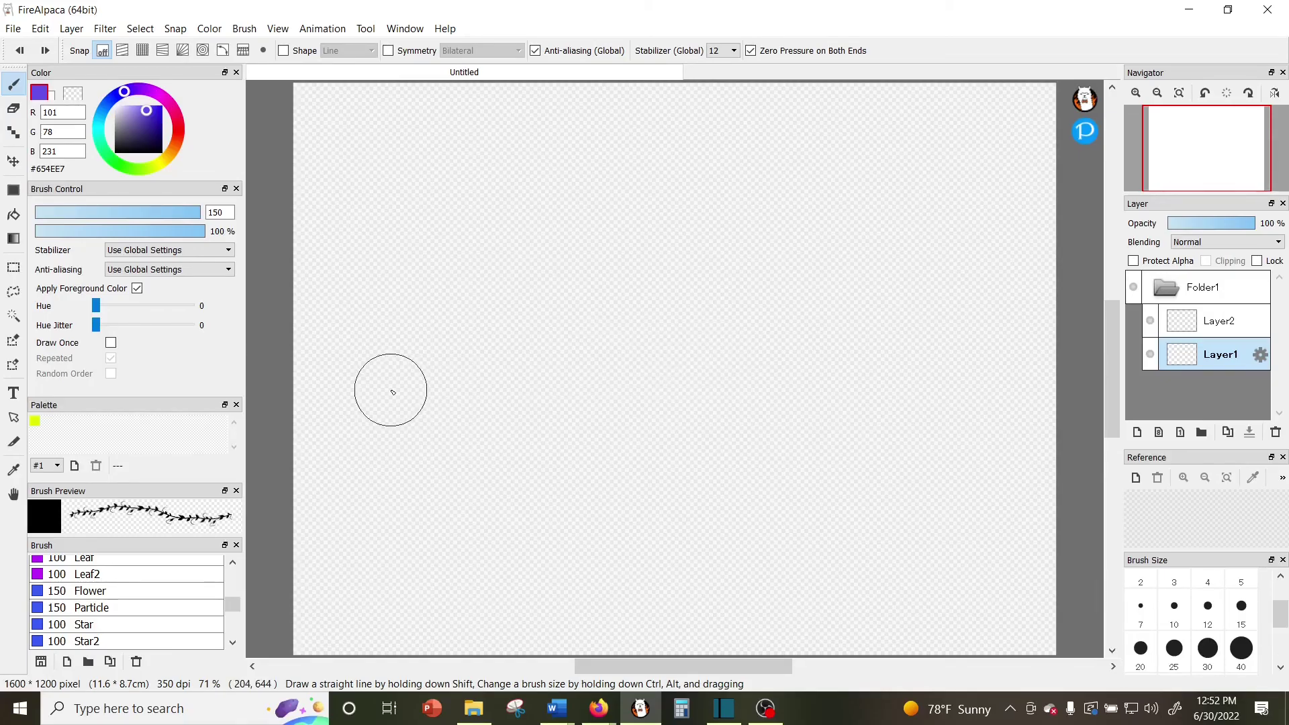
{"action": "left_click", "coordinate": [35, 421]}
{"action": "left_click", "coordinate": [96, 465]}
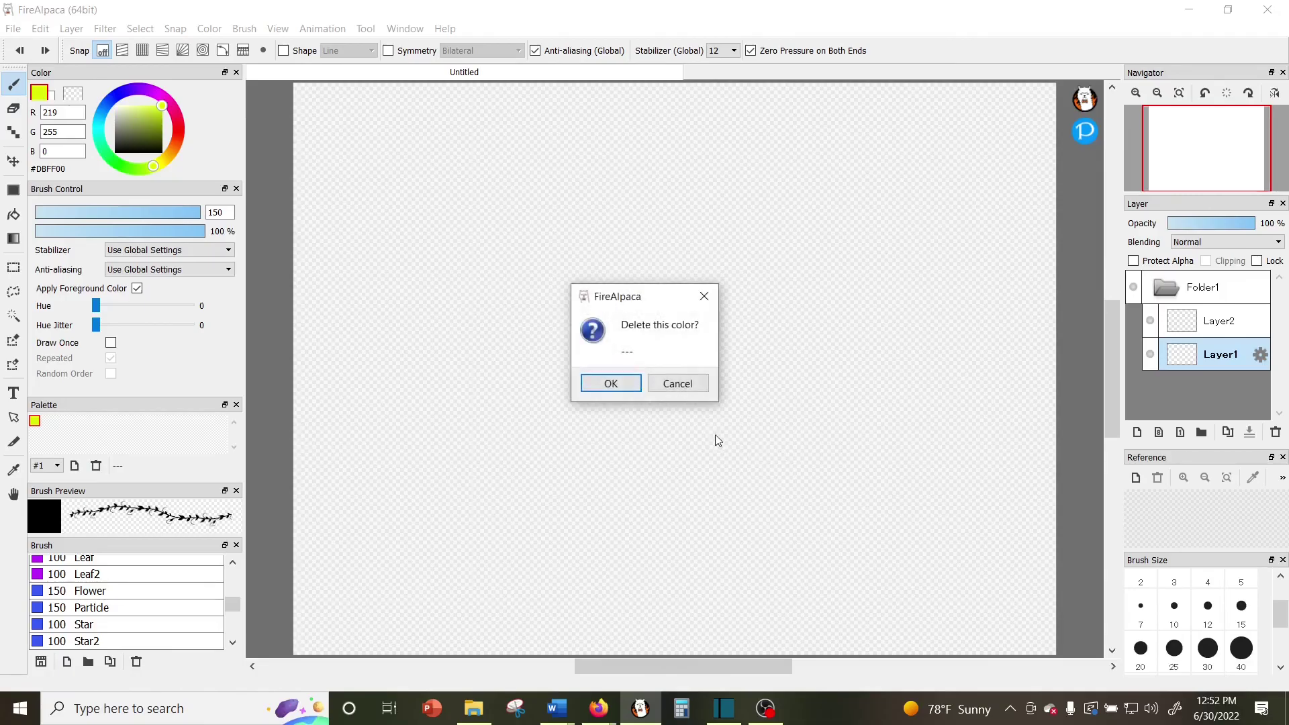